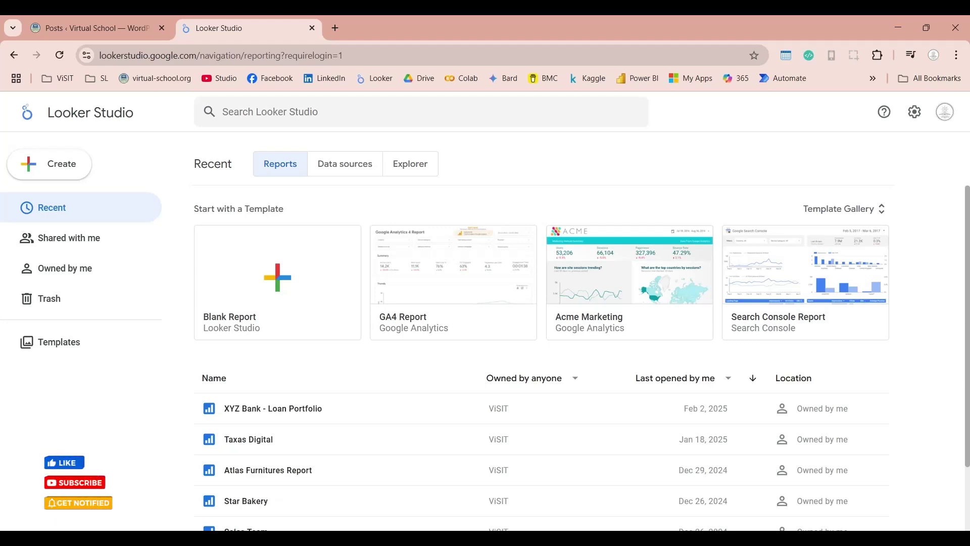
Step: Create a blank report and choose the CSV File Upload connector for its data
{"action": "left_click", "coordinate": [310, 284]}
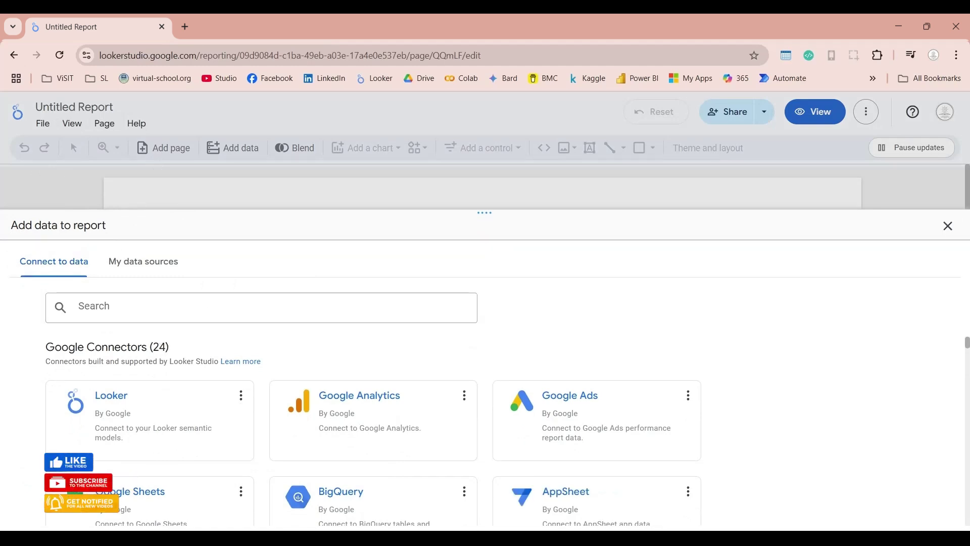
{"action": "left_click", "coordinate": [145, 306]}
{"action": "type", "text": "csv"}
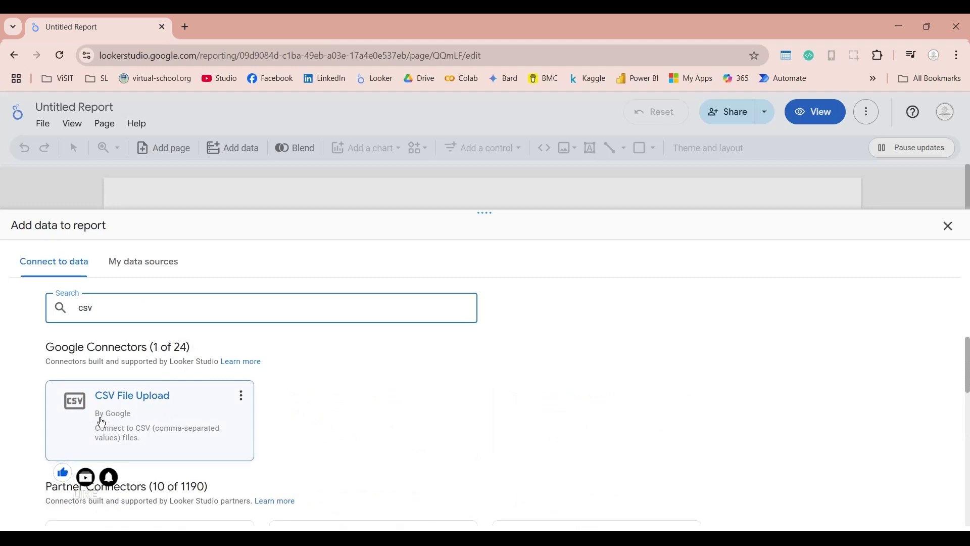
{"action": "left_click", "coordinate": [180, 423]}
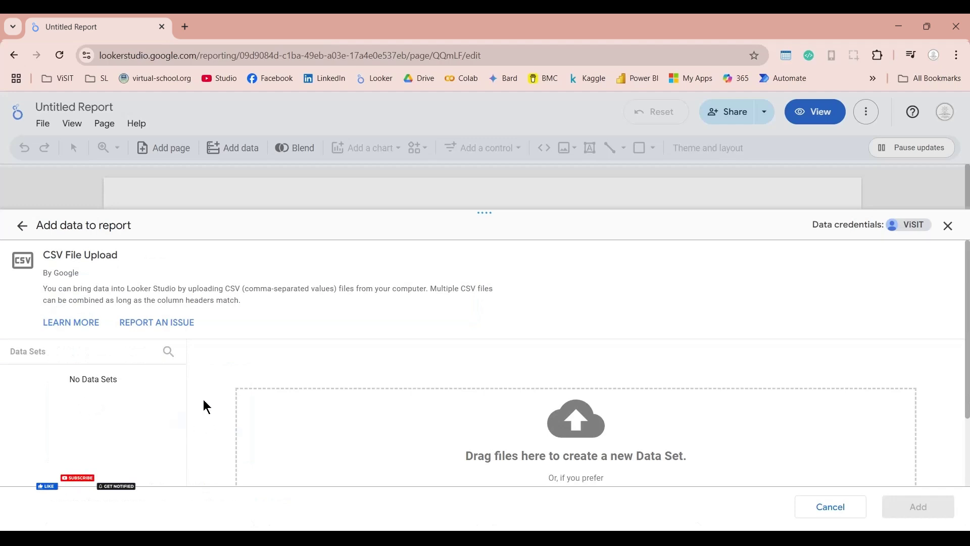
Step: Rename the file 2025-01.csv to EWSN.csv while choosing files, and upload it as a new data set
{"action": "scroll", "coordinate": [203, 400], "scroll_direction": "down", "scroll_amount": 2}
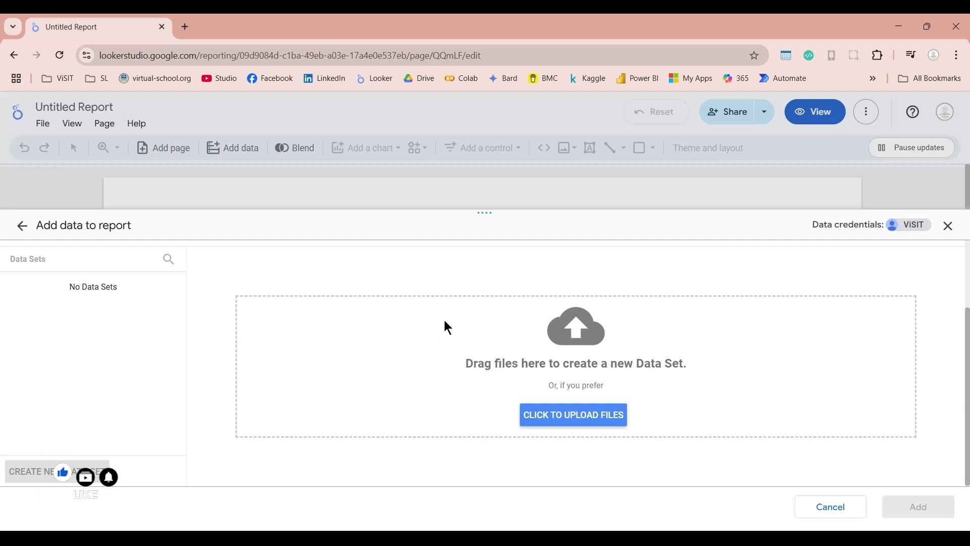
{"action": "left_click", "coordinate": [563, 419]}
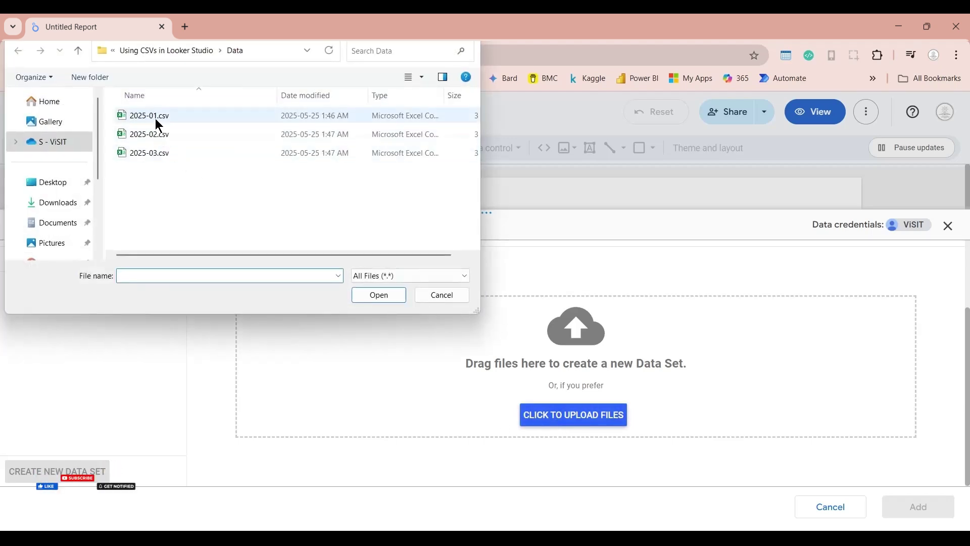
{"action": "left_click", "coordinate": [158, 120]}
{"action": "left_click", "coordinate": [159, 116]}
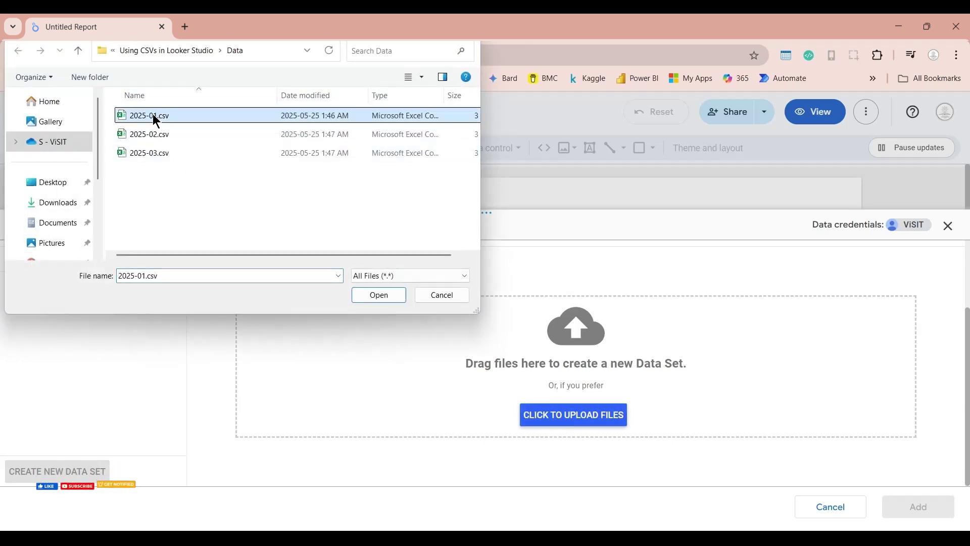
{"action": "left_click_drag", "start_coordinate": [158, 115], "coordinate": [146, 115]}
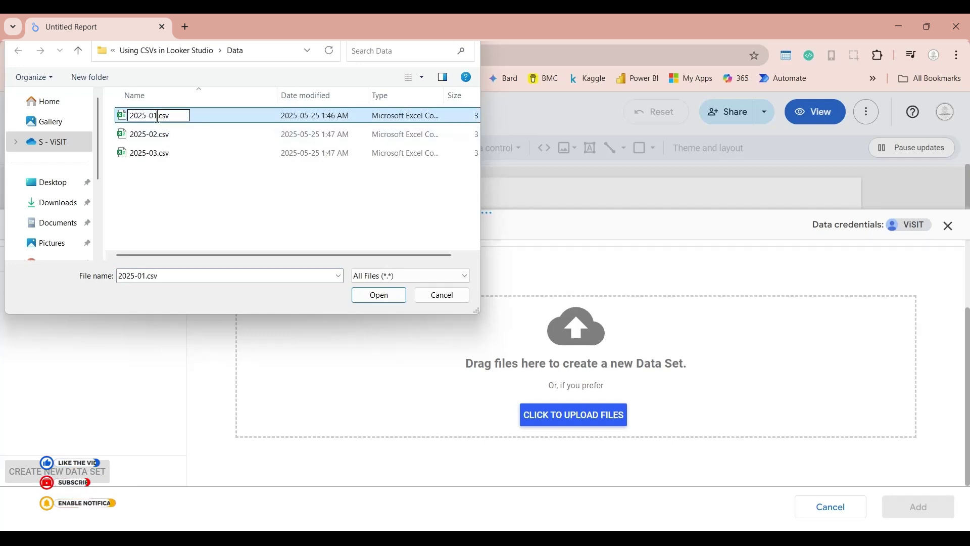
{"action": "type", "text": "EWSN"}
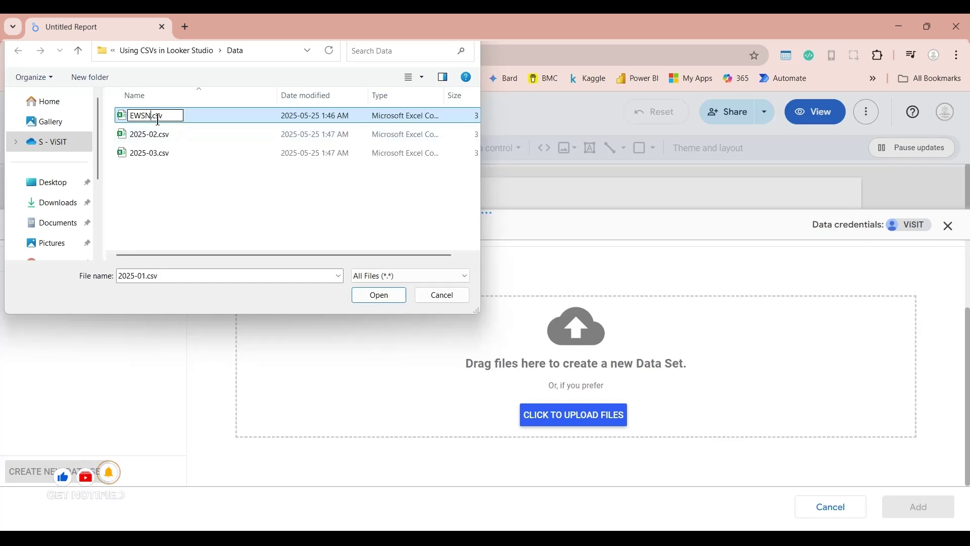
{"action": "left_click_drag", "start_coordinate": [149, 116], "coordinate": [132, 115]}
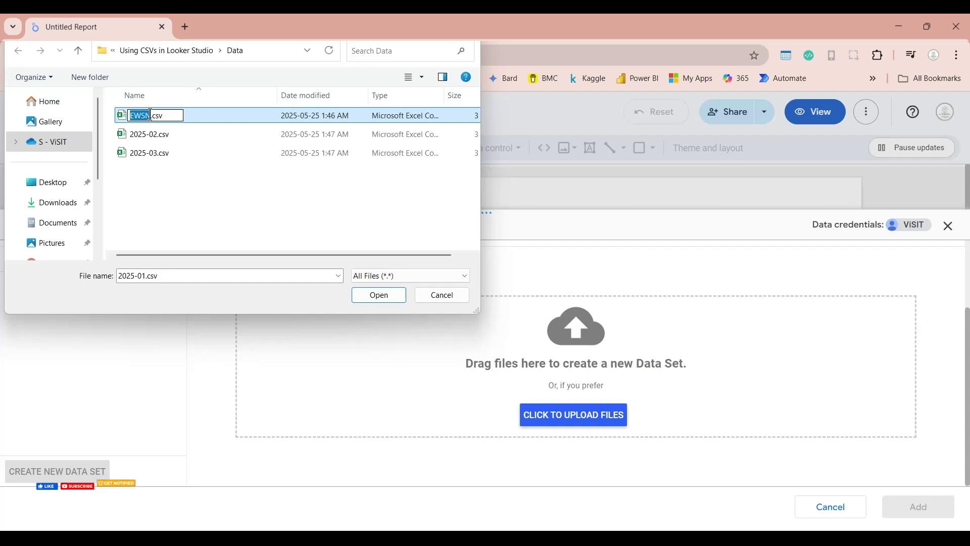
{"action": "left_click", "coordinate": [199, 120]}
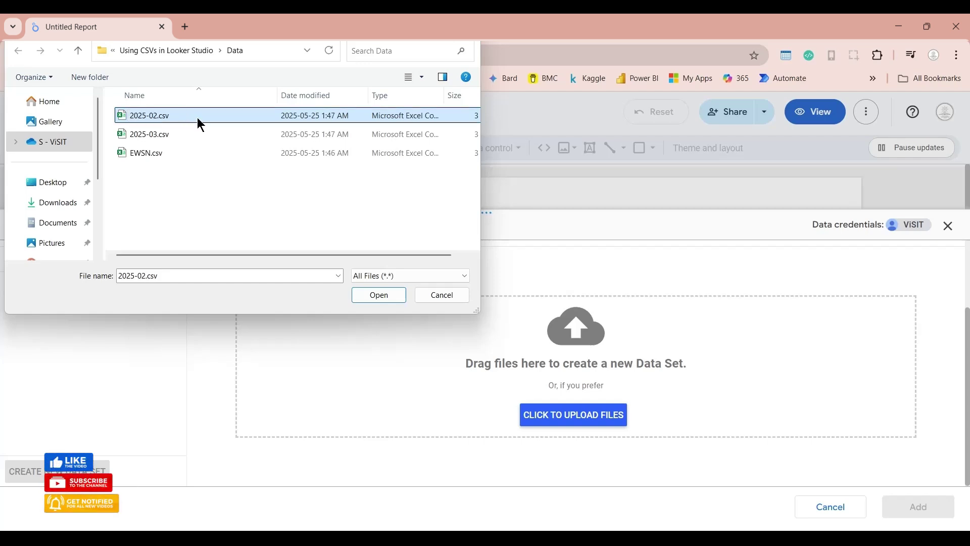
{"action": "left_click", "coordinate": [178, 152]}
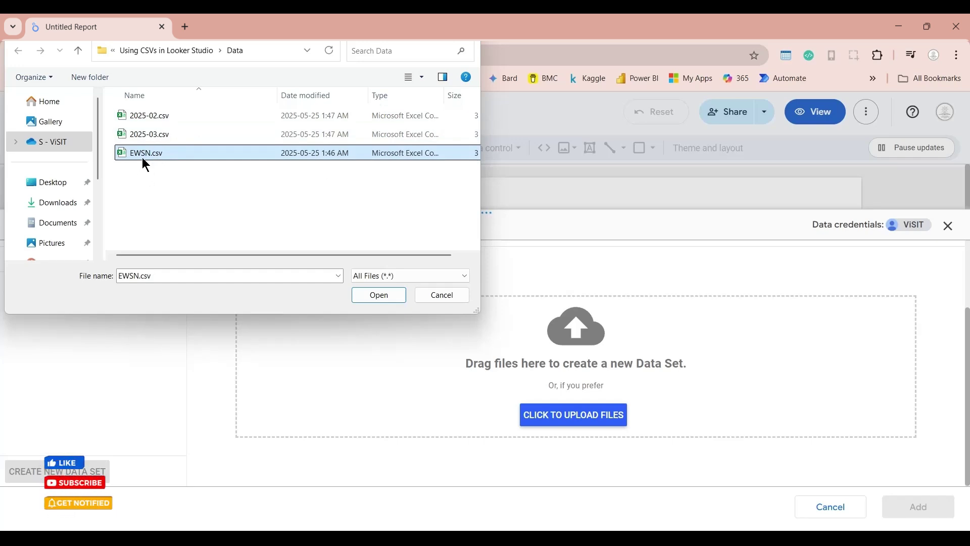
{"action": "left_click", "coordinate": [364, 294]}
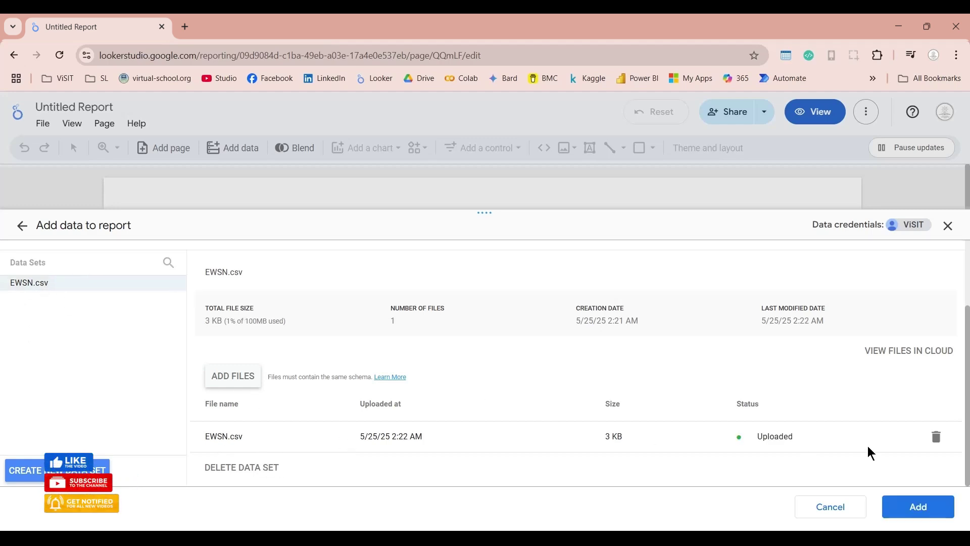
Step: Remove the uploaded EWSN.csv file from the data set and rename the local EWSN.csv file to 2025-01.csv
{"action": "left_click", "coordinate": [936, 435]}
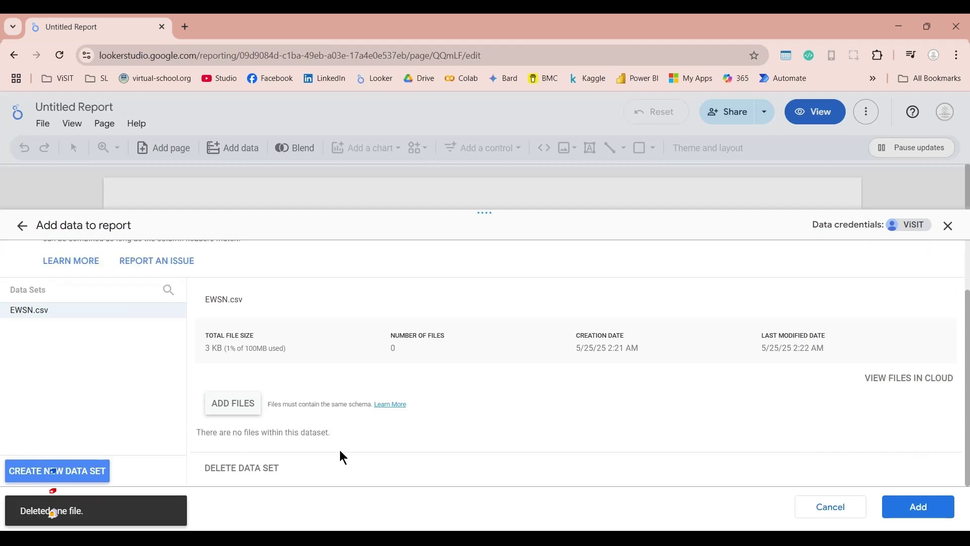
{"action": "left_click", "coordinate": [247, 404]}
{"action": "left_click", "coordinate": [141, 152]}
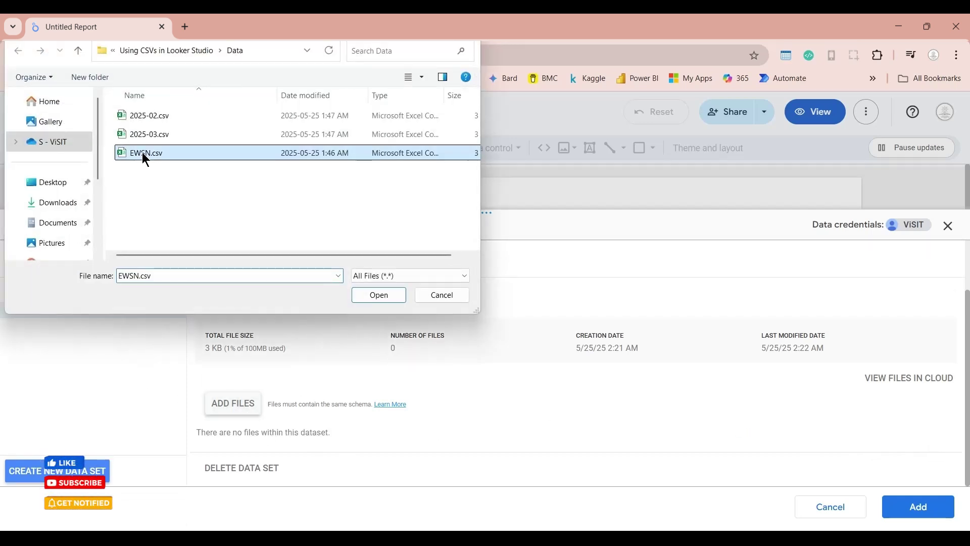
{"action": "left_click", "coordinate": [141, 153]}
{"action": "type", "text": "2025-"}
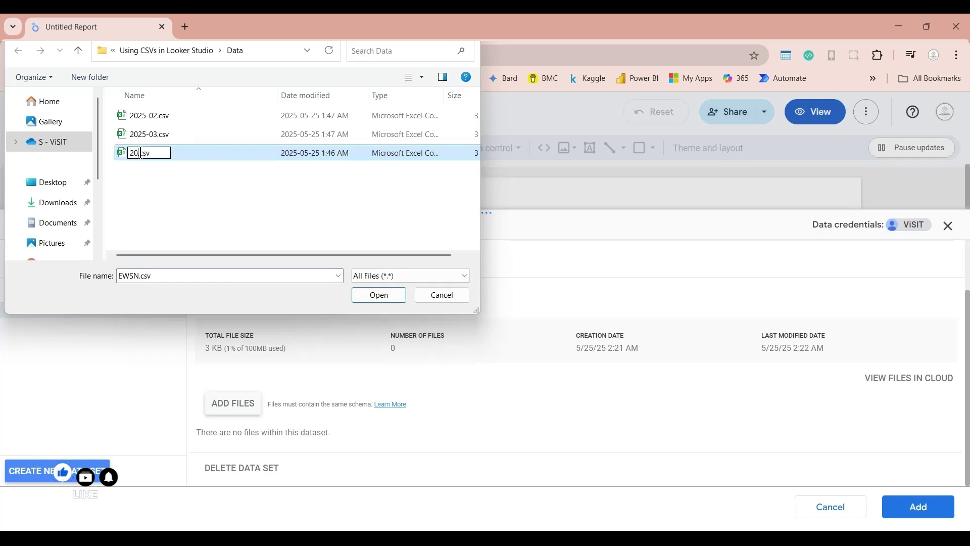
{"action": "type", "text": "01"}
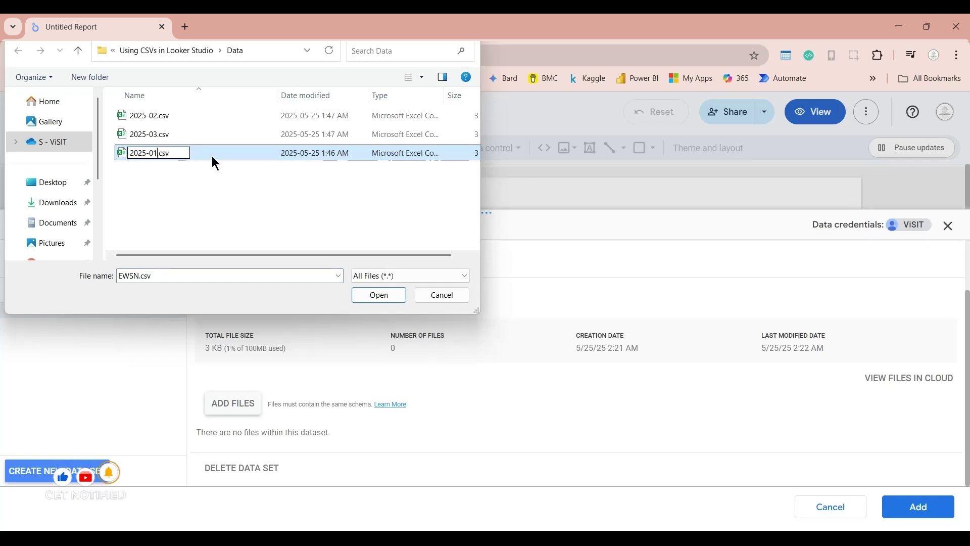
{"action": "key", "text": "Return"}
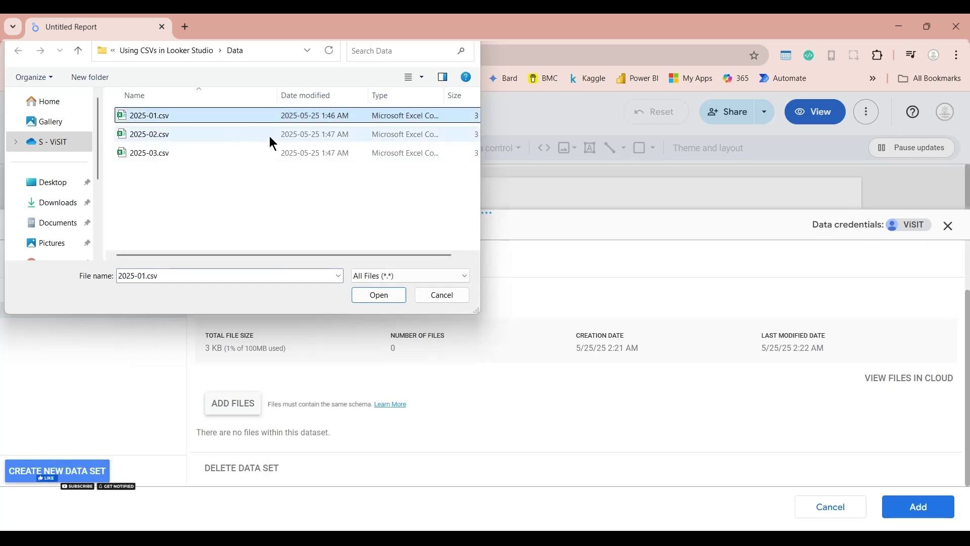
Step: Upload 2025-01.csv into the EWSN.csv data set and add that data set to the report
{"action": "left_click", "coordinate": [360, 295]}
{"action": "scroll", "coordinate": [518, 379], "scroll_direction": "down", "scroll_amount": 1}
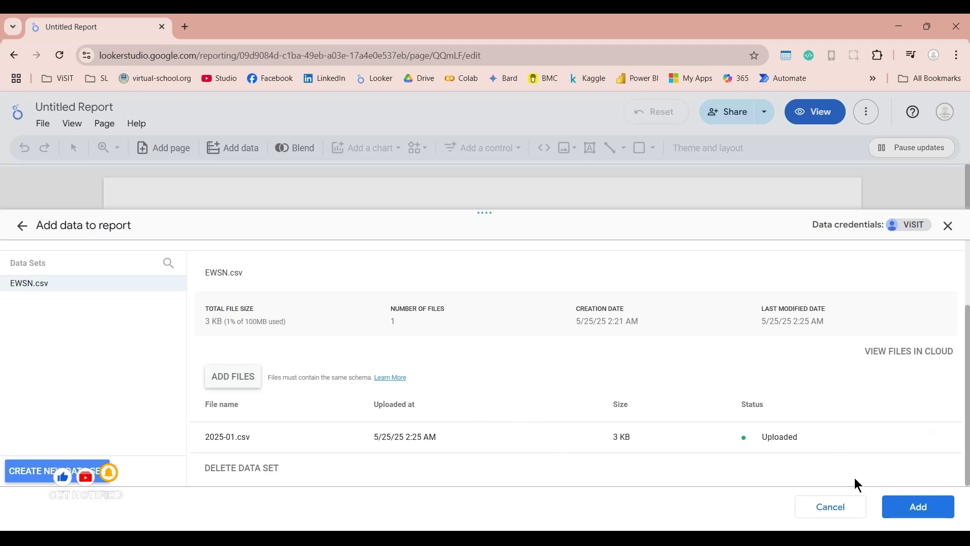
{"action": "left_click", "coordinate": [909, 506]}
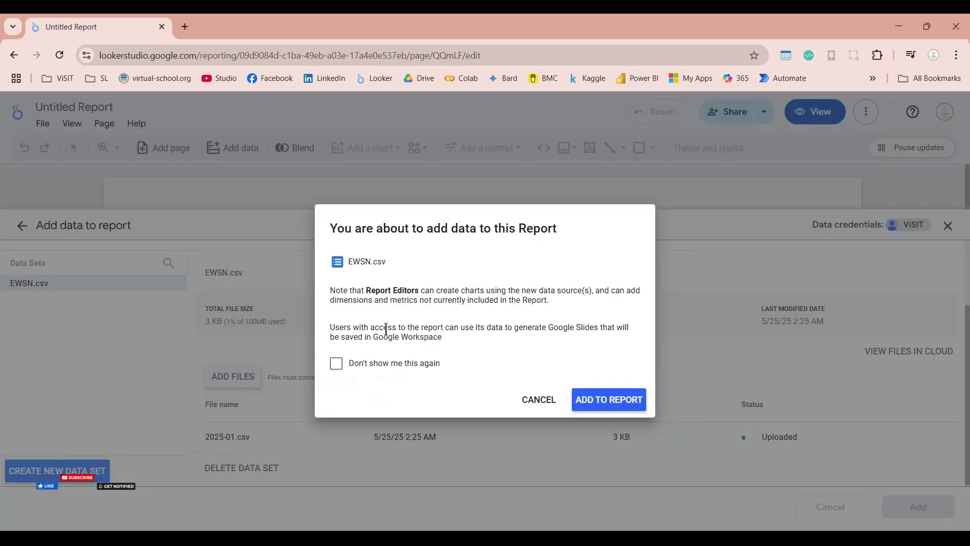
{"action": "left_click", "coordinate": [609, 399]}
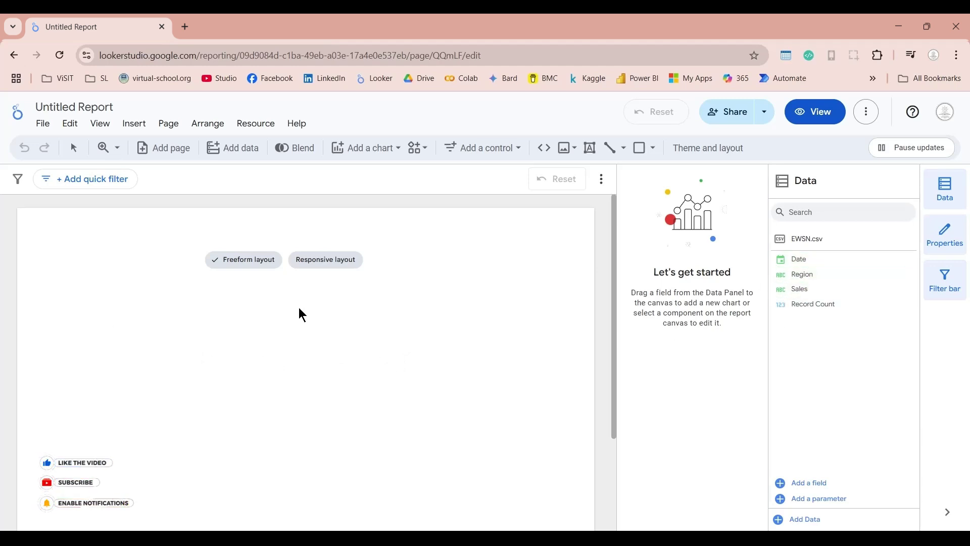
Step: Choose the responsive layout for the report and enter "EWSN Sales Report" as the report title
{"action": "mouse_move", "coordinate": [236, 268]}
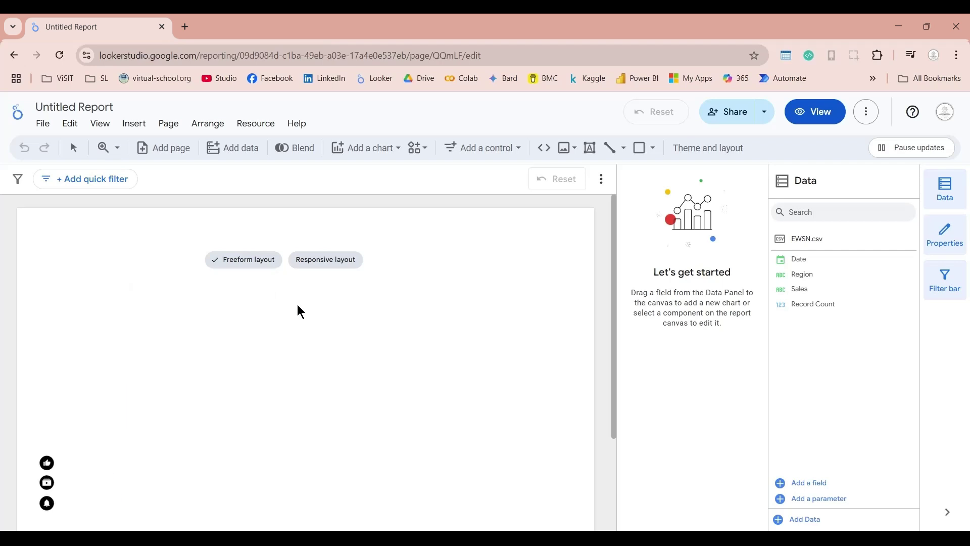
{"action": "mouse_move", "coordinate": [325, 268]}
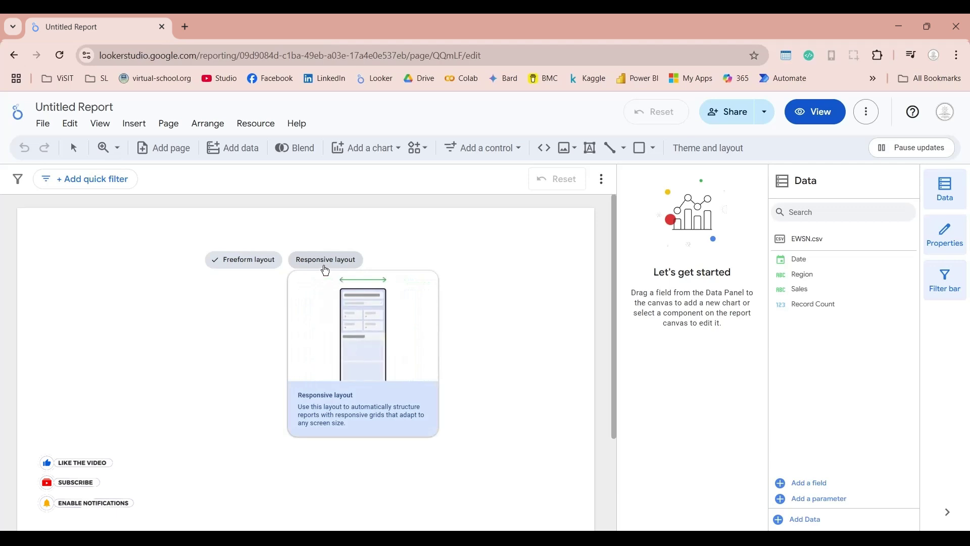
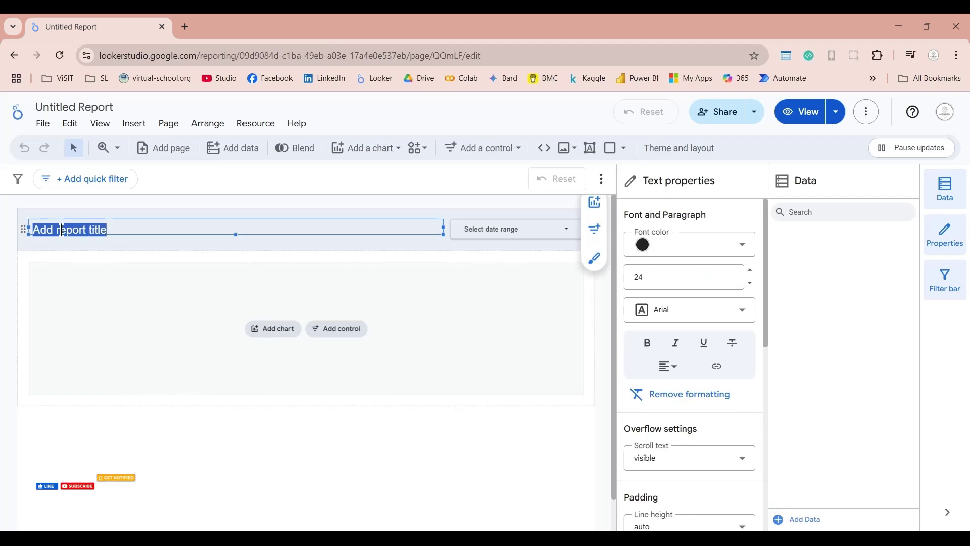
{"action": "type", "text": "EWSN Sales Report"}
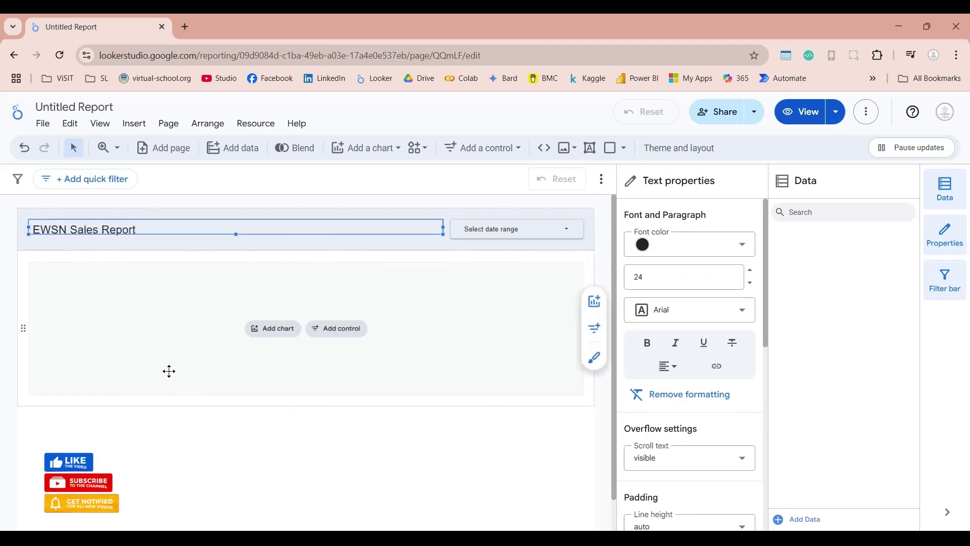
Step: Add a pie chart to the empty section below the report title and set its metric to Sales
{"action": "left_click", "coordinate": [169, 371]}
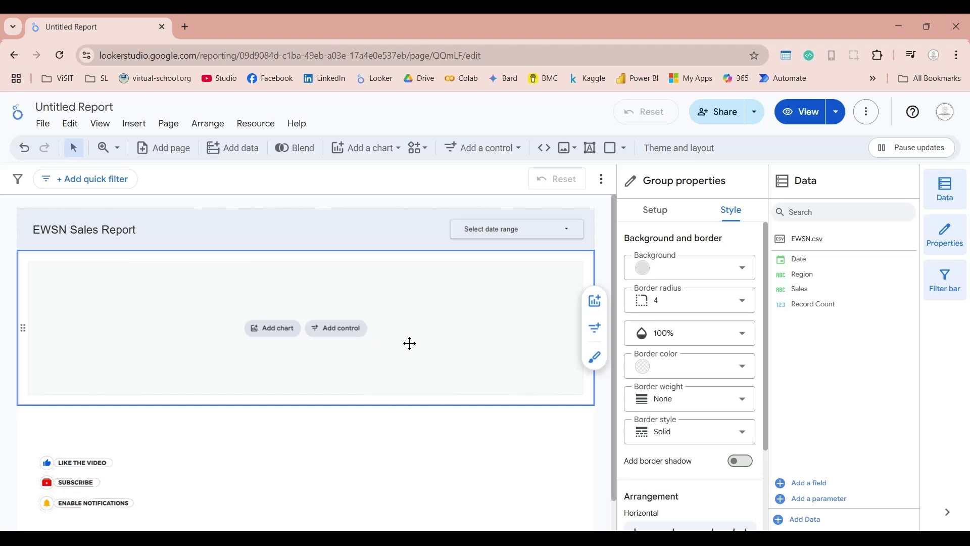
{"action": "left_click", "coordinate": [276, 328]}
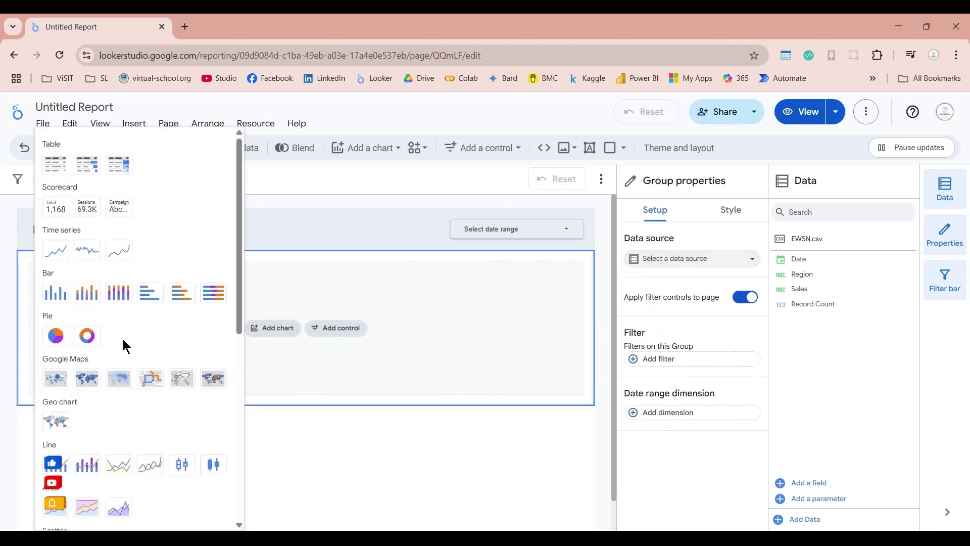
{"action": "left_click", "coordinate": [54, 336]}
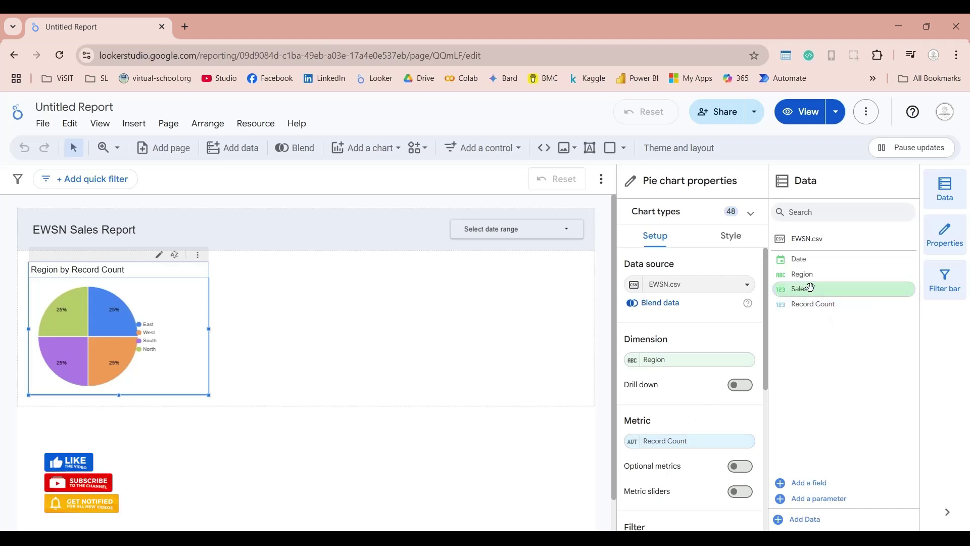
{"action": "left_click_drag", "start_coordinate": [811, 292], "coordinate": [691, 446]}
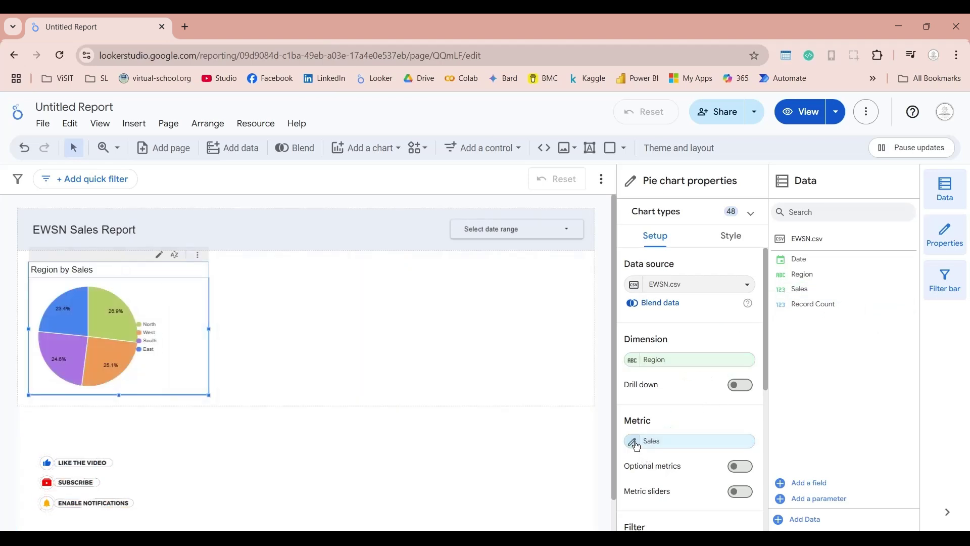
Step: Set the legend position of the Region by Sales pie chart to Bottom
{"action": "mouse_move", "coordinate": [67, 318]}
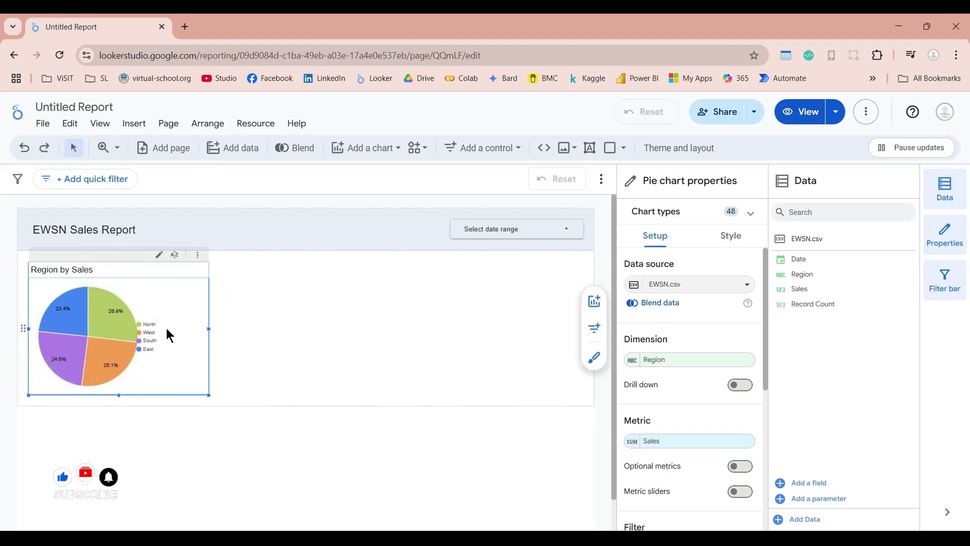
{"action": "left_click", "coordinate": [752, 237]}
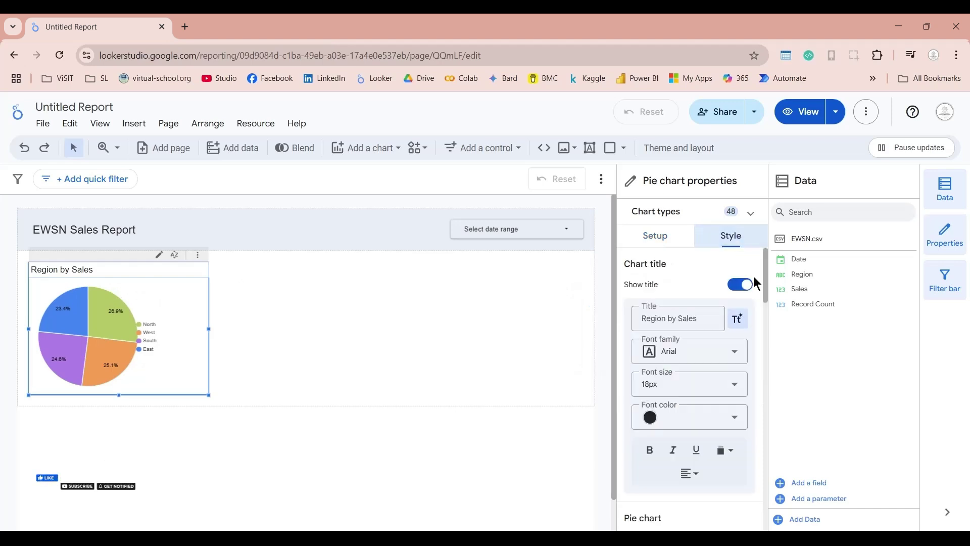
{"action": "scroll", "coordinate": [771, 378], "scroll_direction": "down", "scroll_amount": 1}
{"action": "scroll", "coordinate": [771, 378], "scroll_direction": "down", "scroll_amount": 4}
{"action": "scroll", "coordinate": [765, 379], "scroll_direction": "down", "scroll_amount": 9}
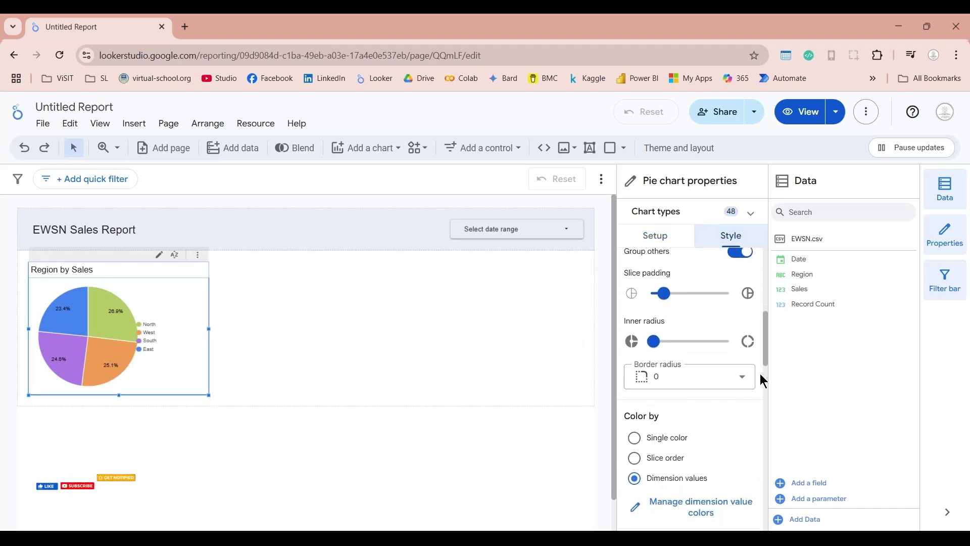
{"action": "scroll", "coordinate": [762, 374], "scroll_direction": "up", "scroll_amount": 3}
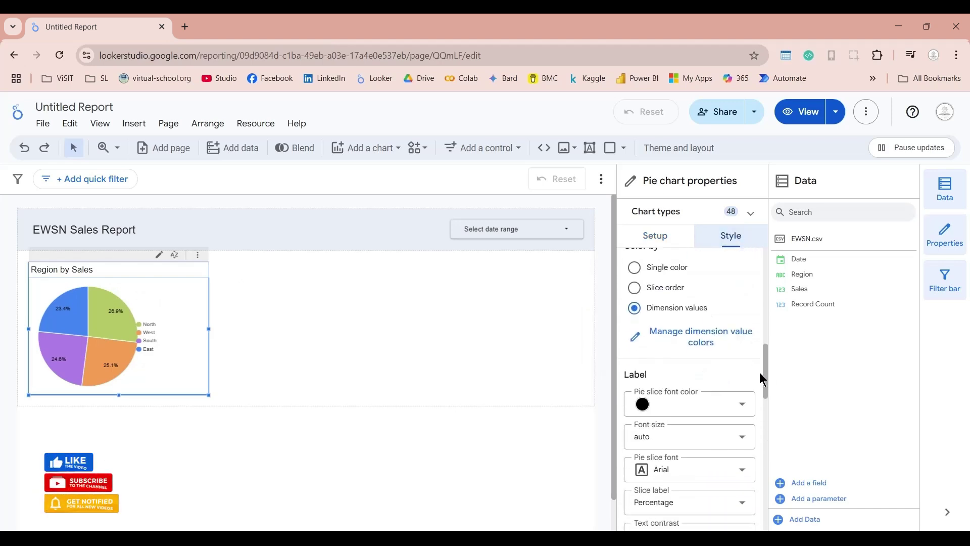
{"action": "scroll", "coordinate": [762, 373], "scroll_direction": "down", "scroll_amount": 4}
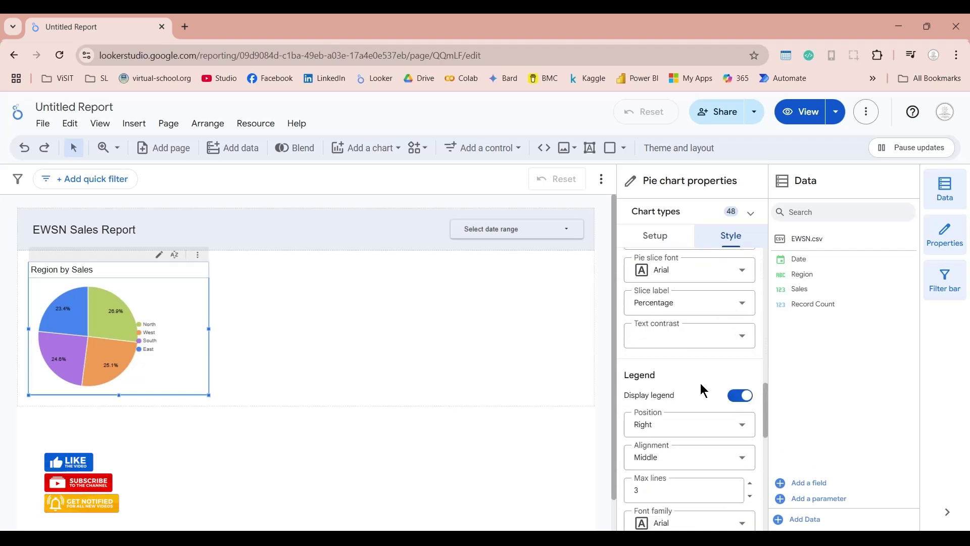
{"action": "left_click", "coordinate": [683, 425]}
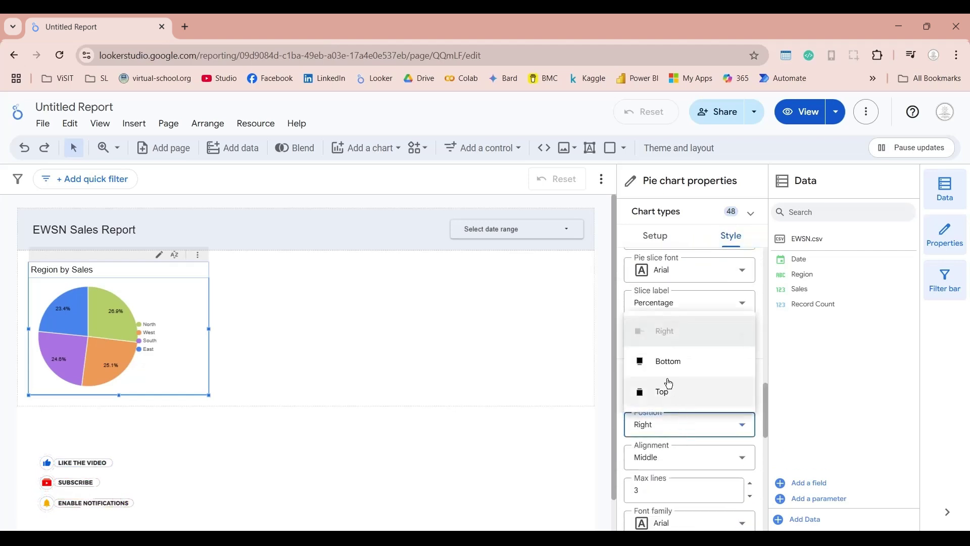
{"action": "left_click", "coordinate": [667, 362]}
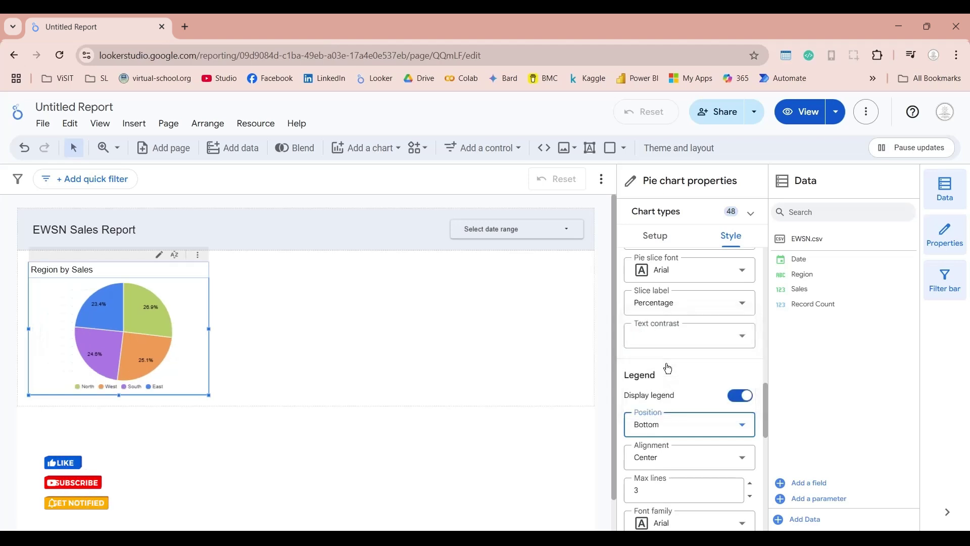
Step: Set the border color of the Region by Sales pie chart to black
{"action": "left_click", "coordinate": [240, 337]}
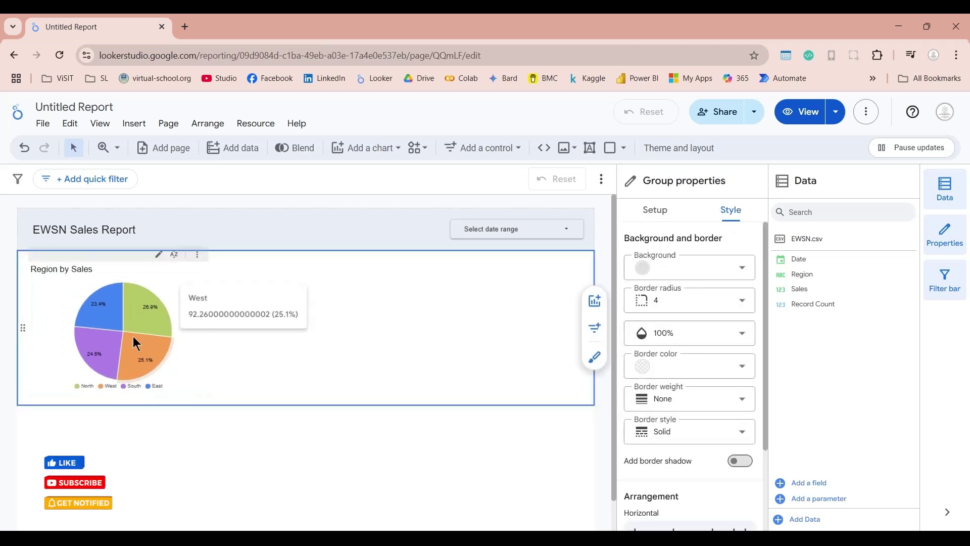
{"action": "left_click", "coordinate": [71, 276]}
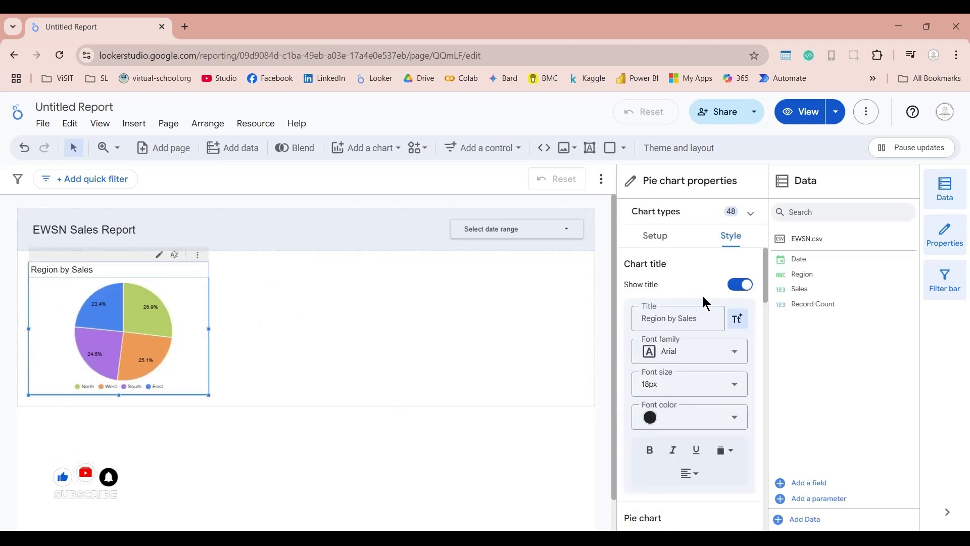
{"action": "scroll", "coordinate": [708, 313], "scroll_direction": "down", "scroll_amount": 6}
{"action": "scroll", "coordinate": [710, 343], "scroll_direction": "up", "scroll_amount": 2}
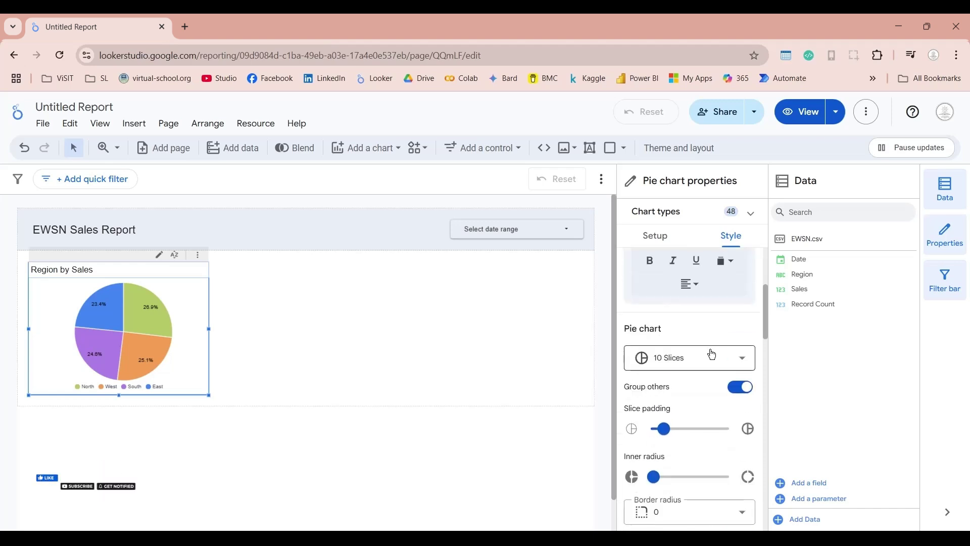
{"action": "scroll", "coordinate": [710, 354], "scroll_direction": "down", "scroll_amount": 12}
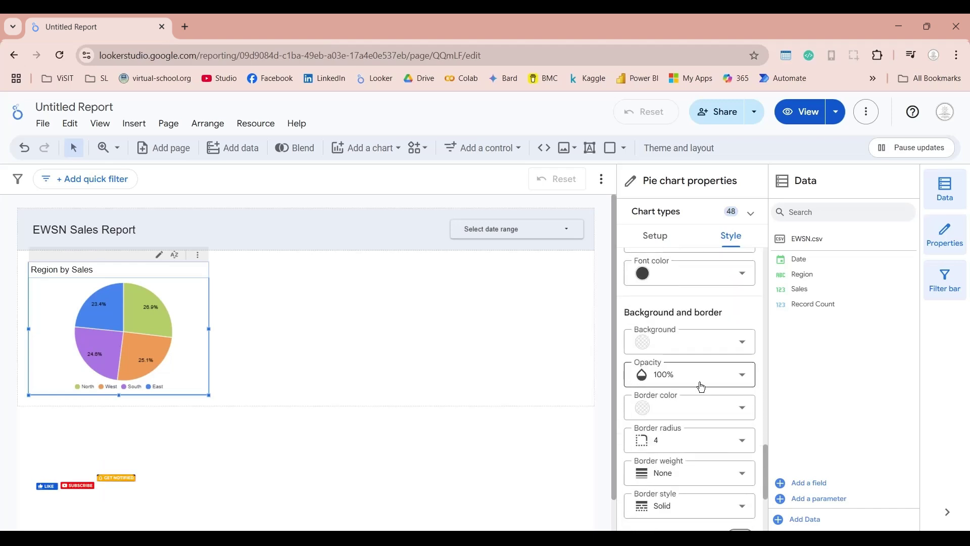
{"action": "left_click", "coordinate": [680, 412]}
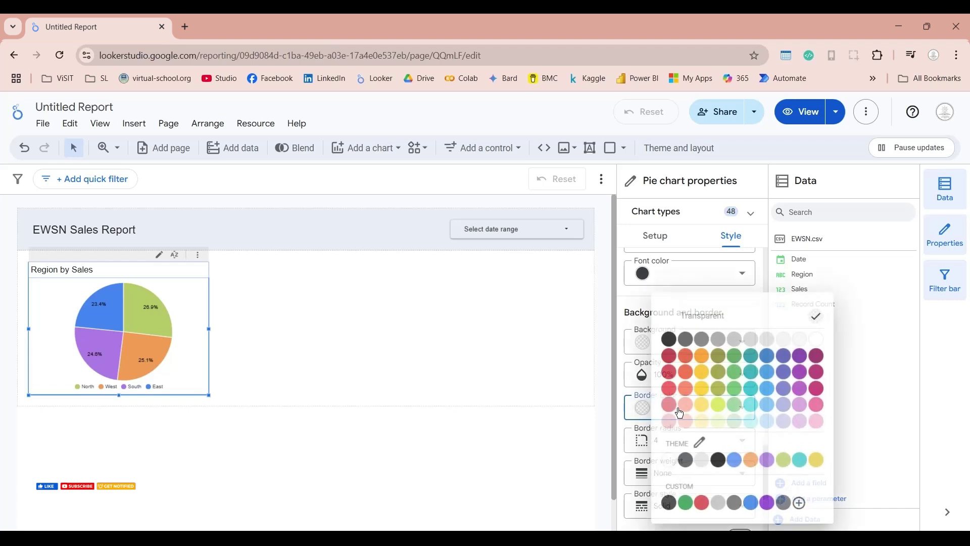
{"action": "left_click", "coordinate": [668, 344]}
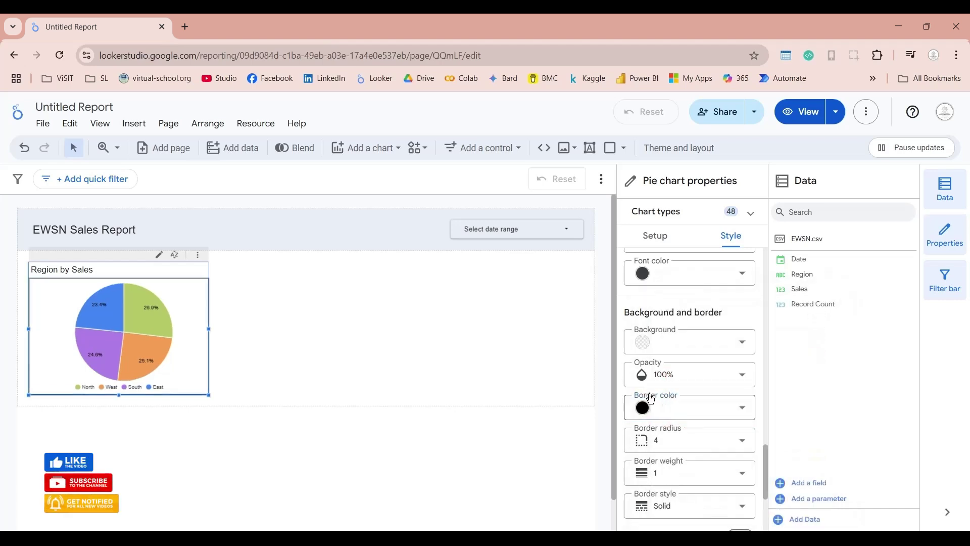
{"action": "left_click", "coordinate": [387, 387]}
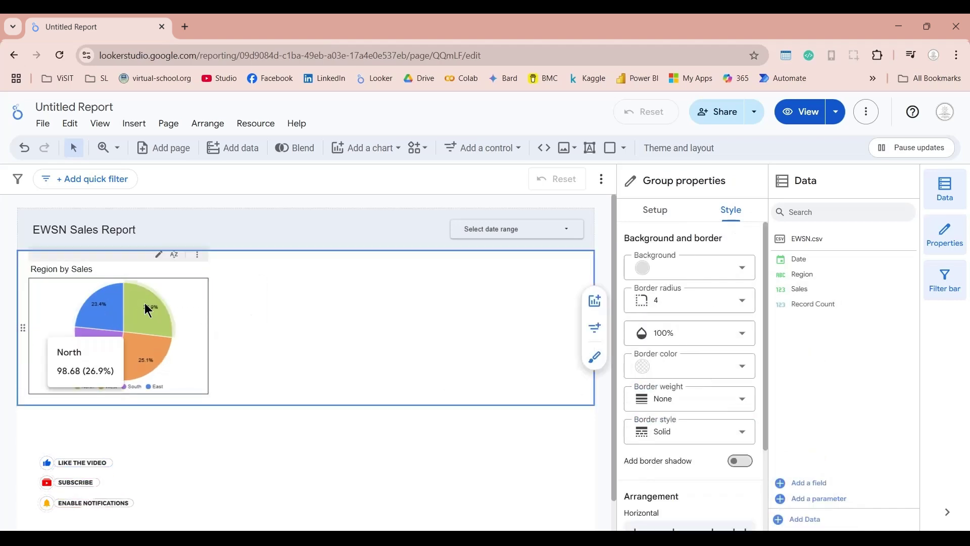
Step: Add a time series chart of sales beside the pie chart and widen it to fill the rest of the section
{"action": "scroll", "coordinate": [200, 290], "scroll_direction": "down", "scroll_amount": 1}
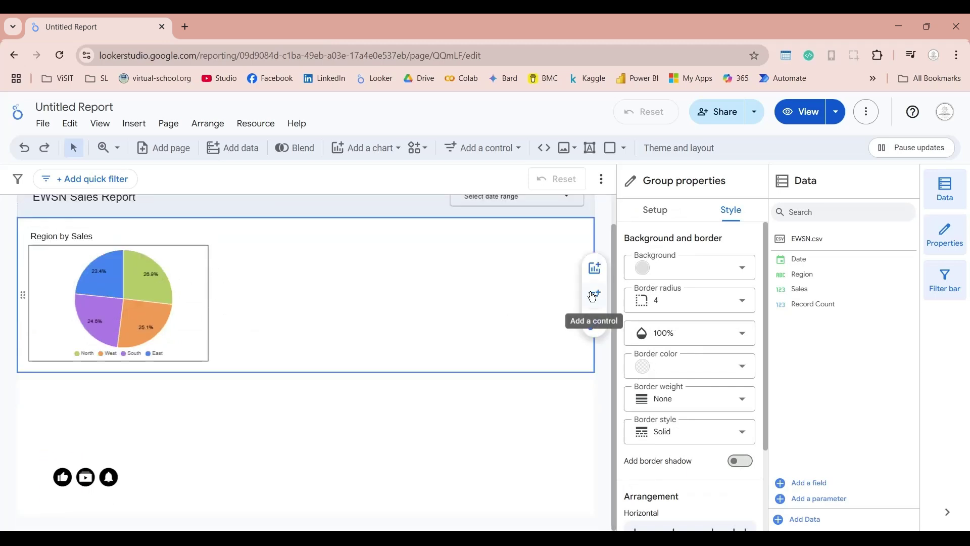
{"action": "left_click", "coordinate": [597, 276]}
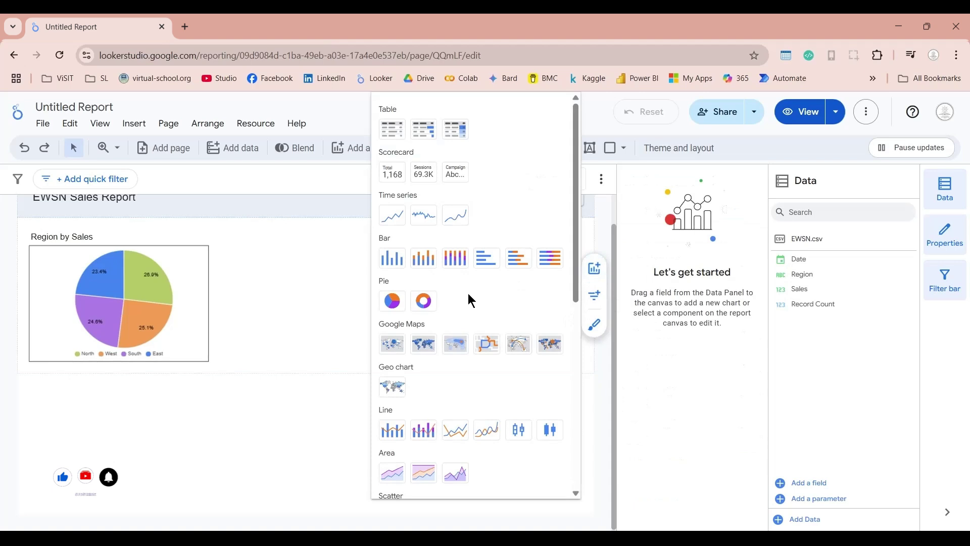
{"action": "left_click", "coordinate": [395, 223]}
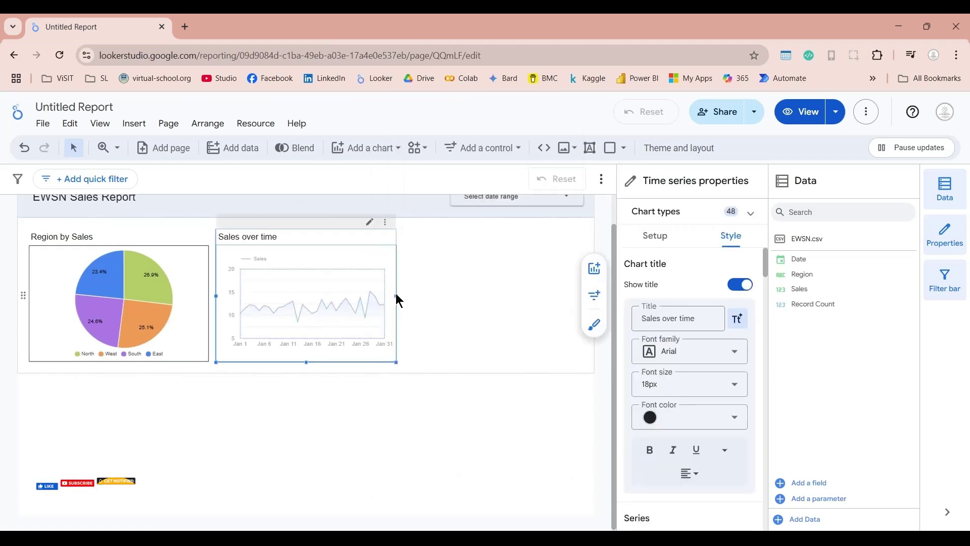
{"action": "left_click_drag", "start_coordinate": [396, 295], "coordinate": [584, 314]}
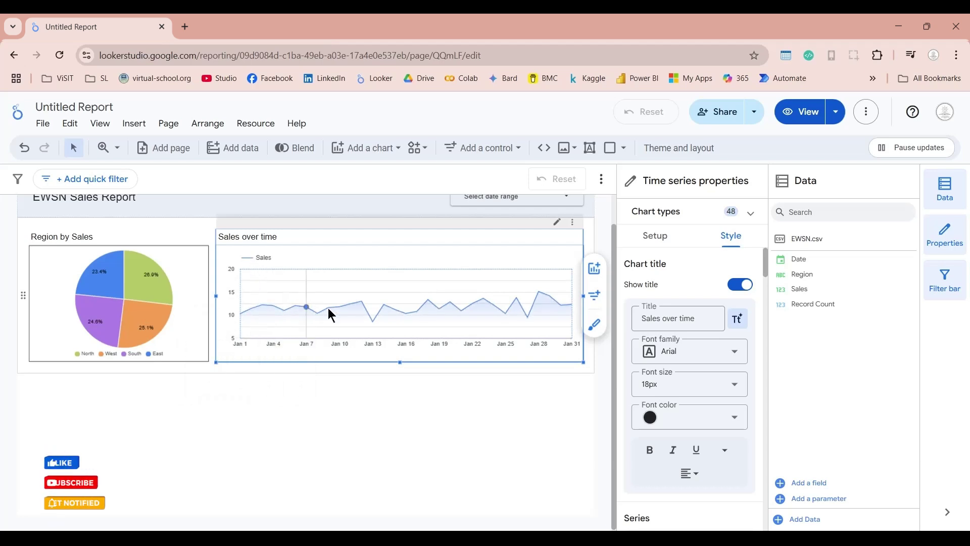
{"action": "left_click", "coordinate": [656, 236]}
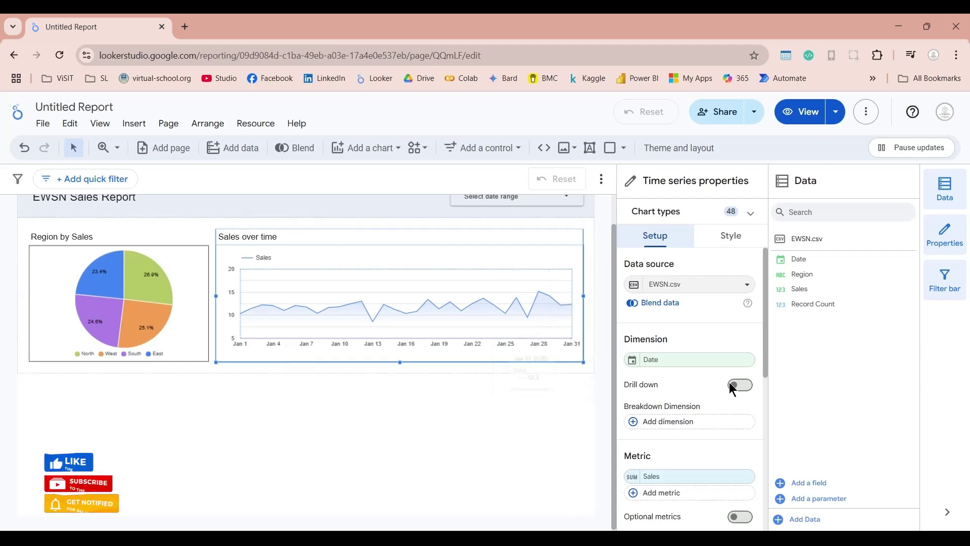
{"action": "scroll", "coordinate": [682, 404], "scroll_direction": "down", "scroll_amount": 2}
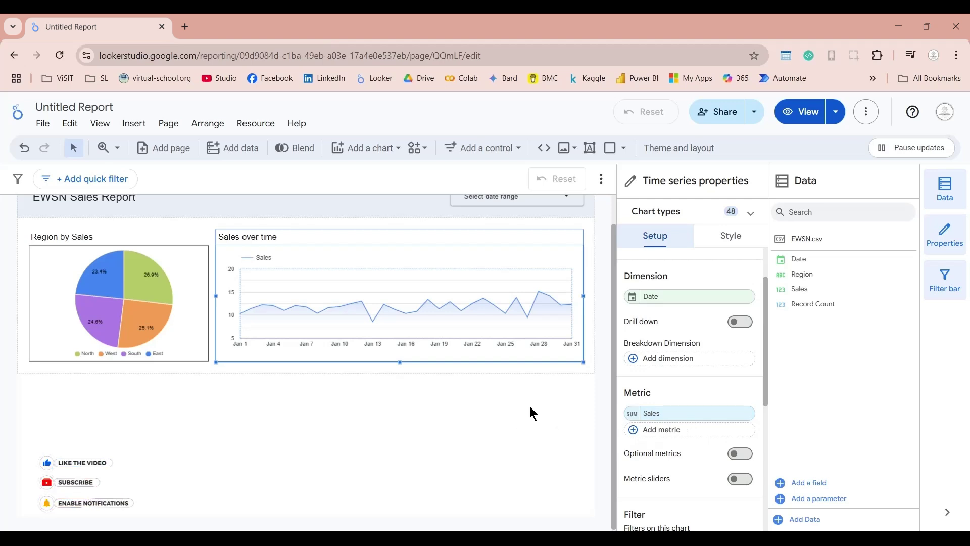
Step: Copy the Region by Sales pie chart and paste only its style onto the Sales over time chart
{"action": "left_click", "coordinate": [198, 256]}
{"action": "right_click", "coordinate": [198, 256]}
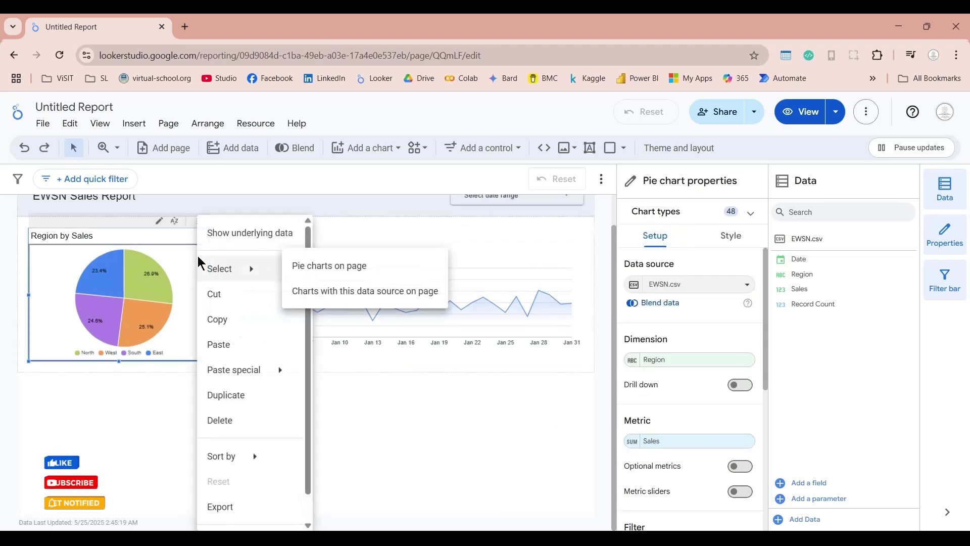
{"action": "left_click", "coordinate": [220, 331]}
{"action": "left_click", "coordinate": [352, 245]}
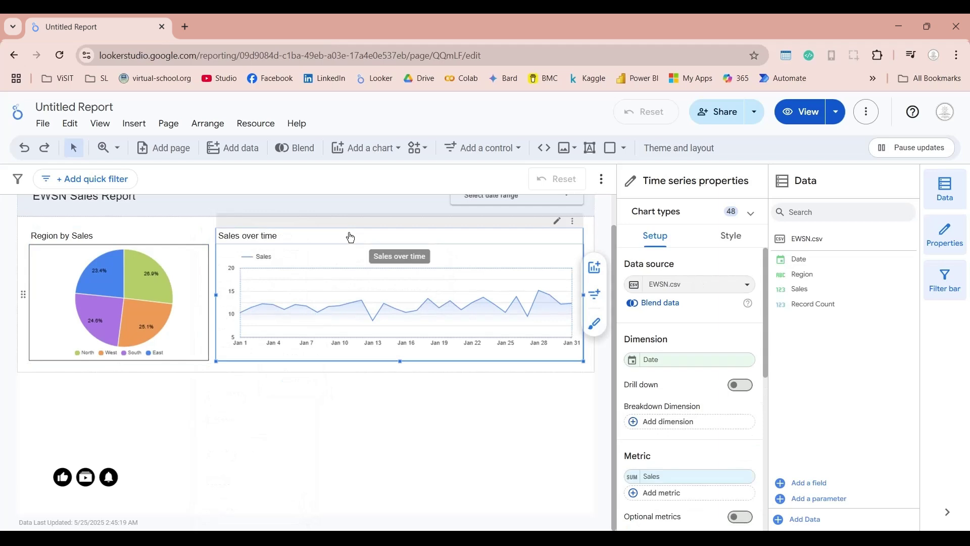
{"action": "right_click", "coordinate": [305, 236]}
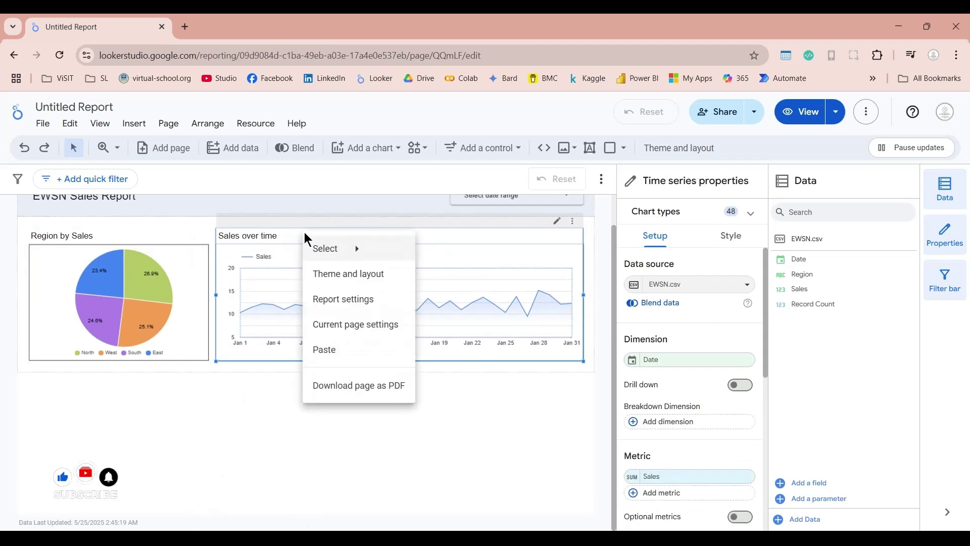
{"action": "right_click", "coordinate": [276, 236]}
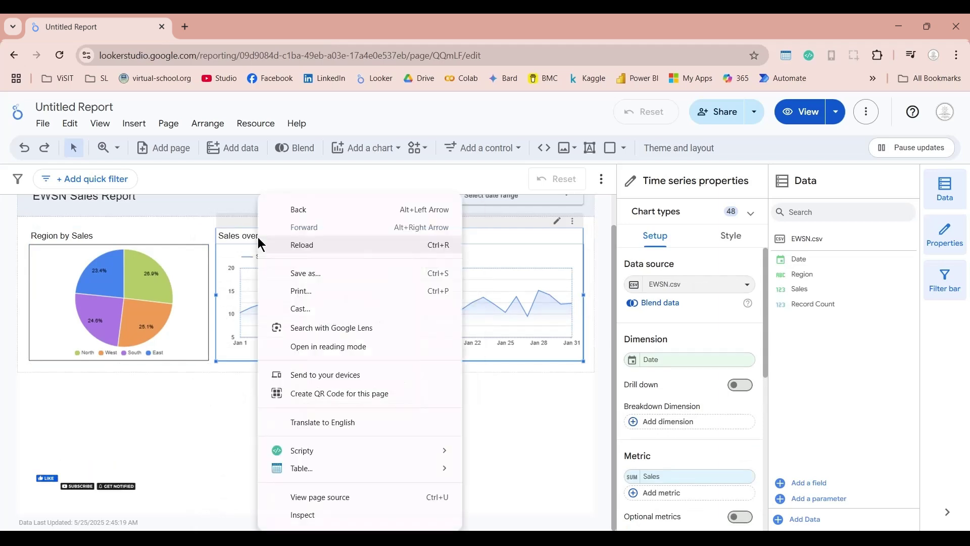
{"action": "left_click", "coordinate": [234, 392]}
{"action": "left_click", "coordinate": [295, 271]}
{"action": "right_click", "coordinate": [296, 271]}
{"action": "mouse_move", "coordinate": [295, 272]}
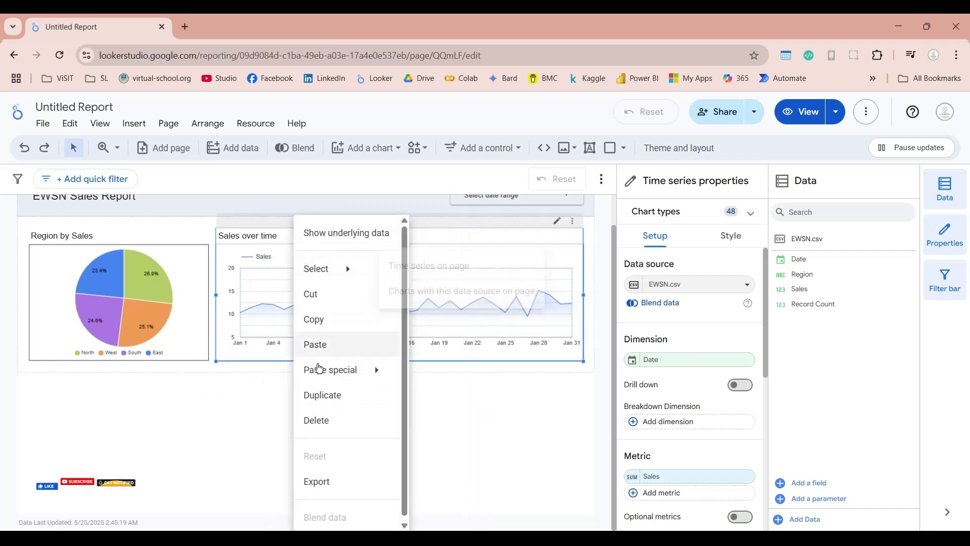
{"action": "mouse_move", "coordinate": [333, 371]}
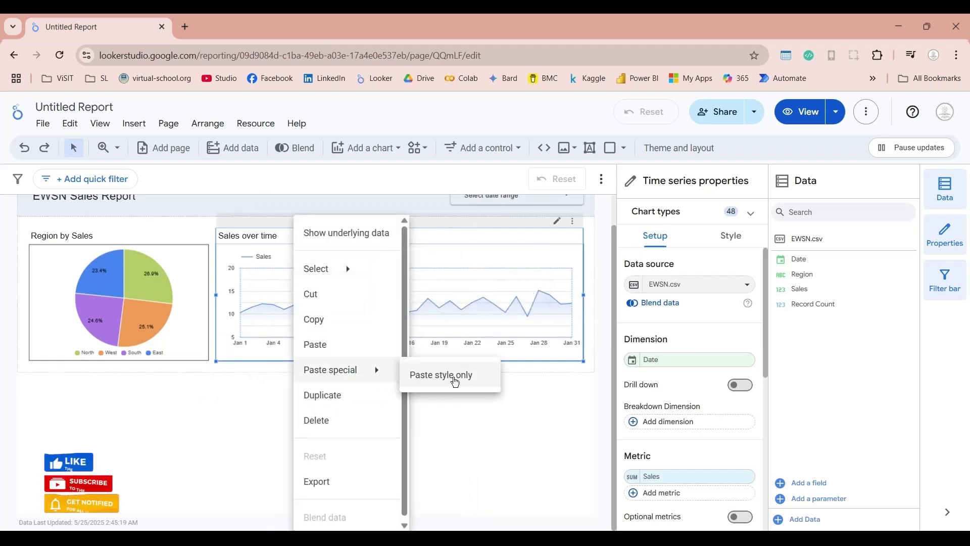
{"action": "left_click", "coordinate": [436, 384]}
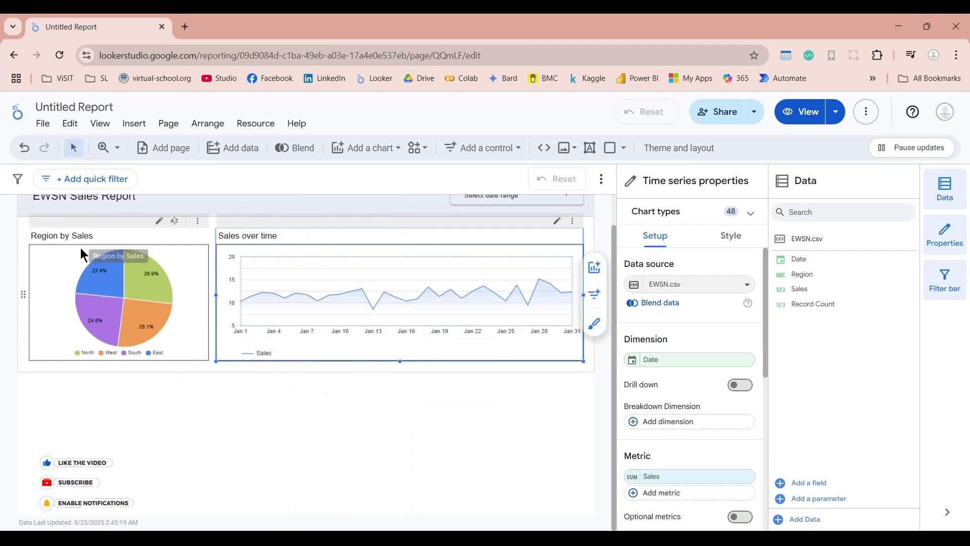
{"action": "left_click", "coordinate": [58, 250]}
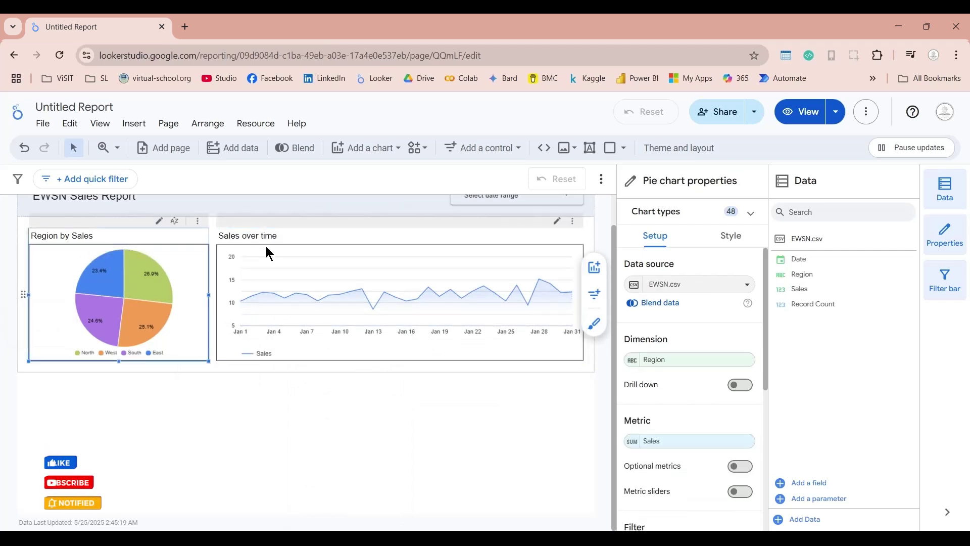
{"action": "left_click", "coordinate": [312, 248]}
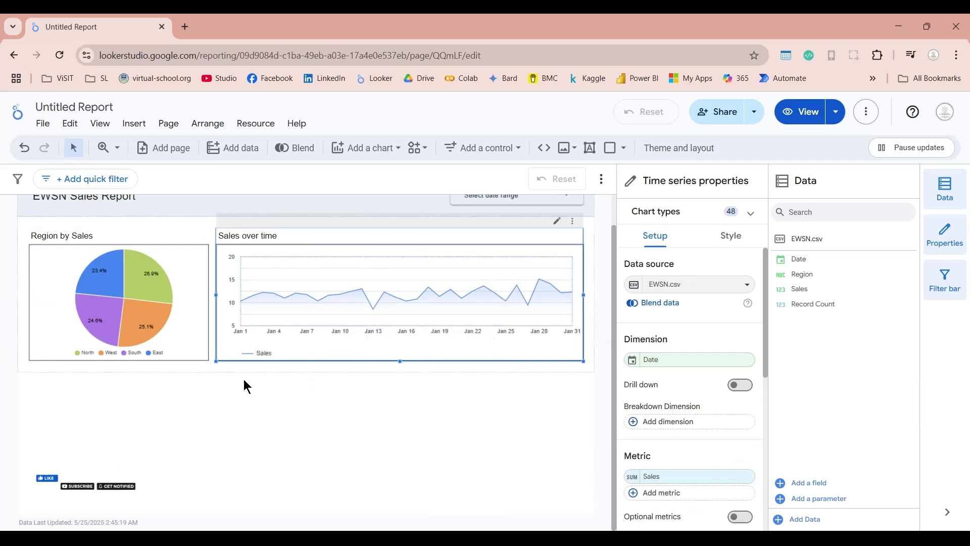
{"action": "left_click", "coordinate": [208, 369]}
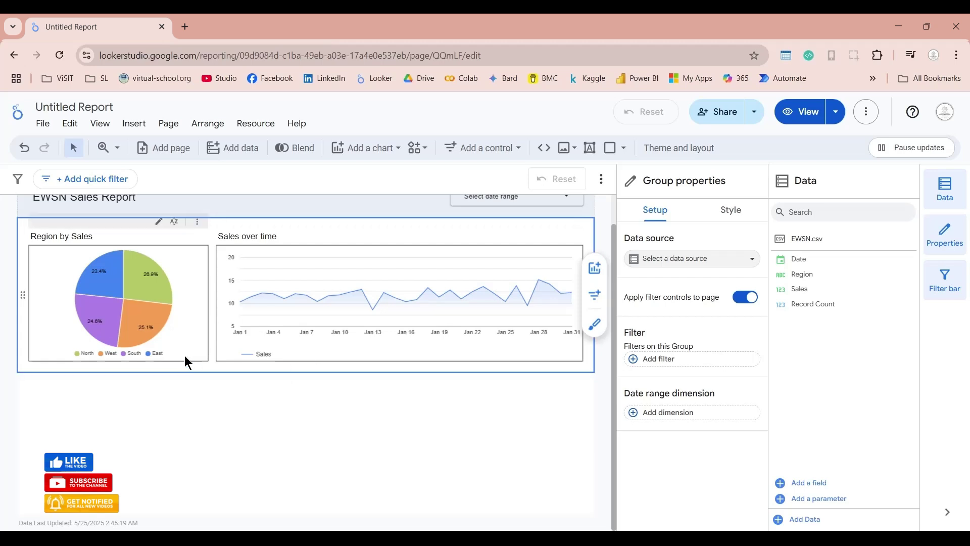
{"action": "mouse_move", "coordinate": [186, 287]}
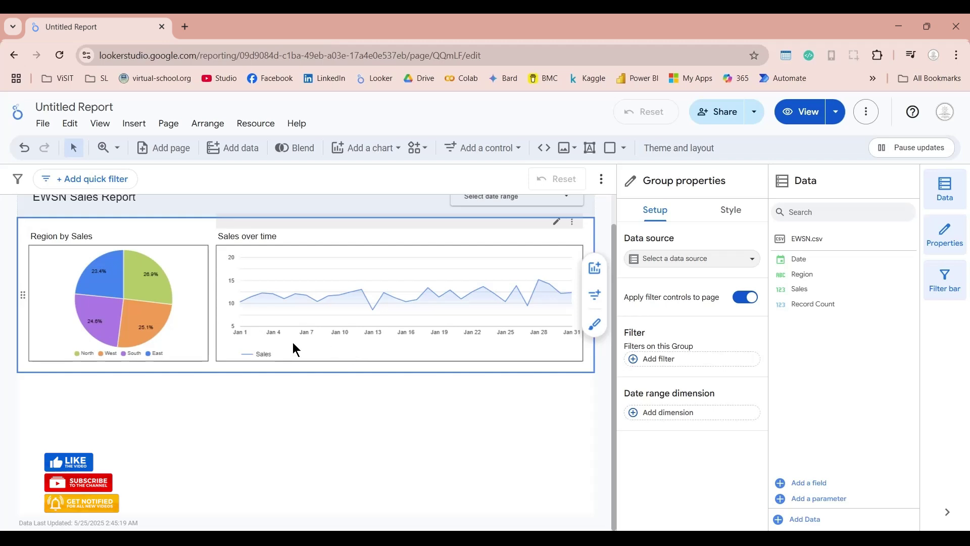
{"action": "left_click", "coordinate": [350, 355]}
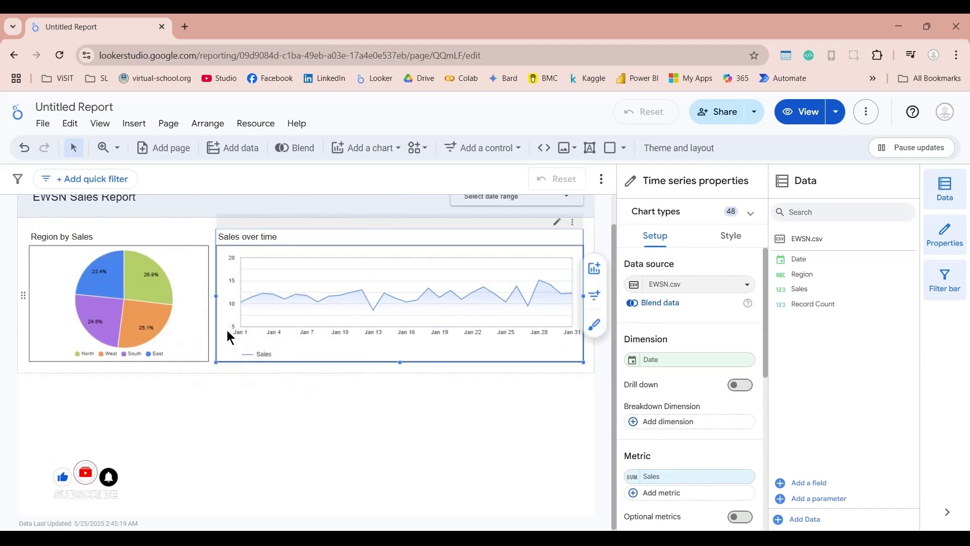
{"action": "left_click", "coordinate": [580, 402]}
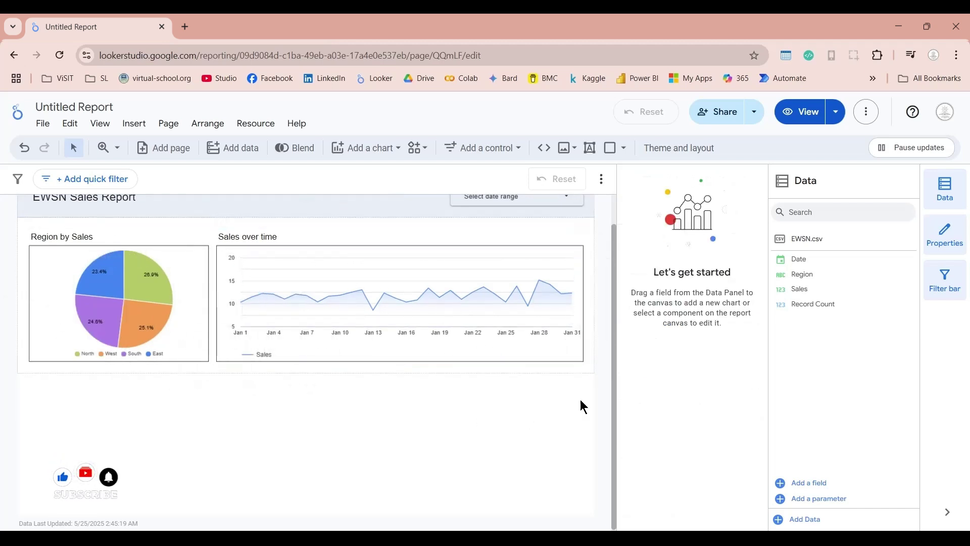
Step: Upload 2025-02.csv into the EWSN.csv data set and reconnect the report's data source
{"action": "left_click", "coordinate": [783, 242]}
{"action": "left_click", "coordinate": [31, 321]}
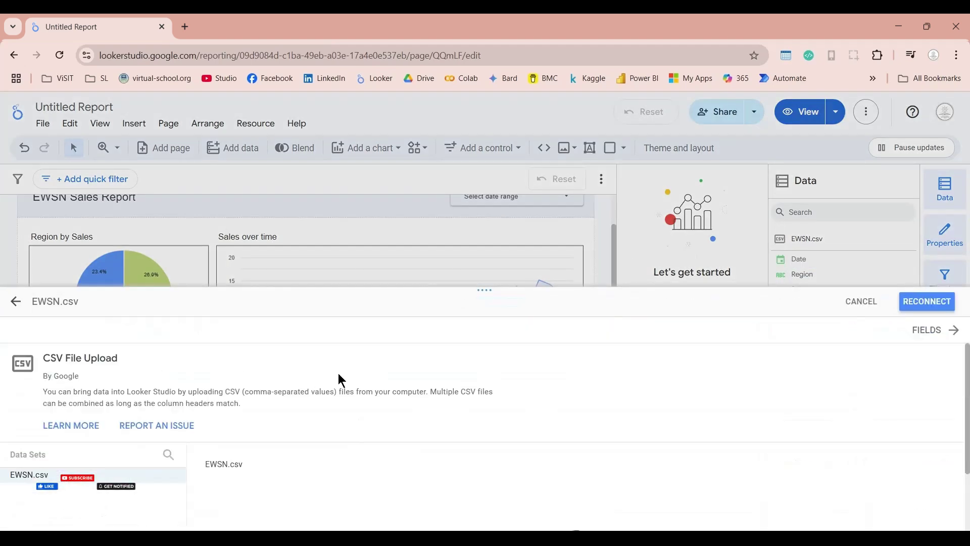
{"action": "left_click_drag", "start_coordinate": [488, 290], "coordinate": [488, 136]}
{"action": "left_click", "coordinate": [234, 415]}
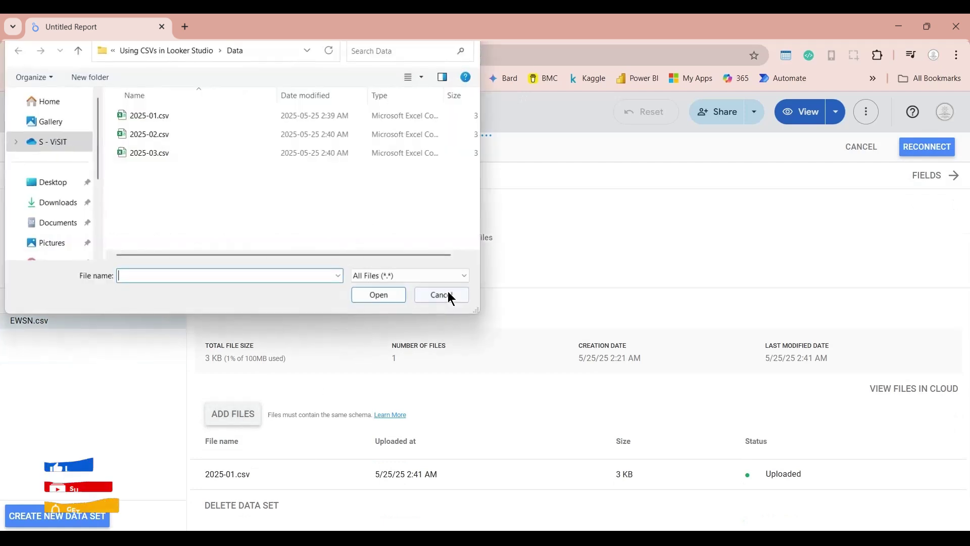
{"action": "left_click", "coordinate": [159, 138]}
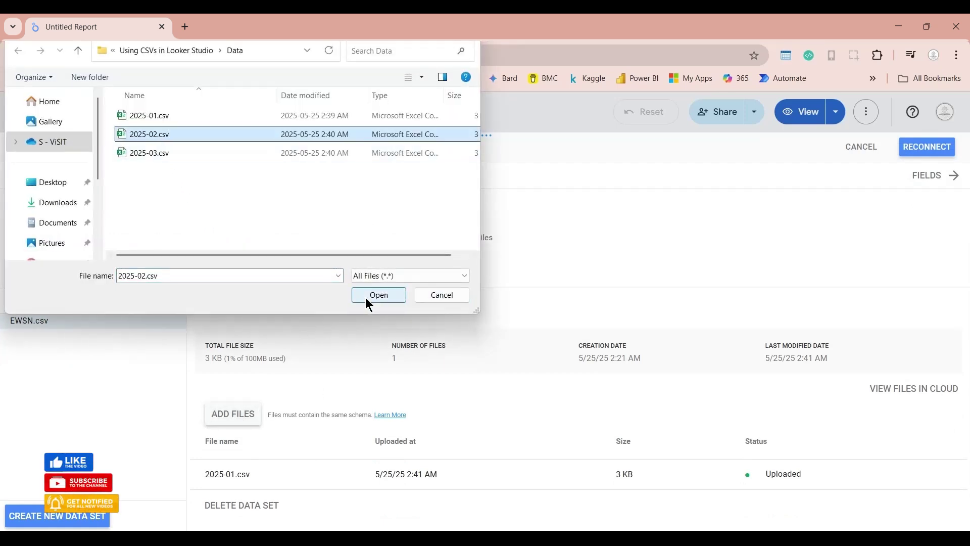
{"action": "left_click", "coordinate": [389, 295]}
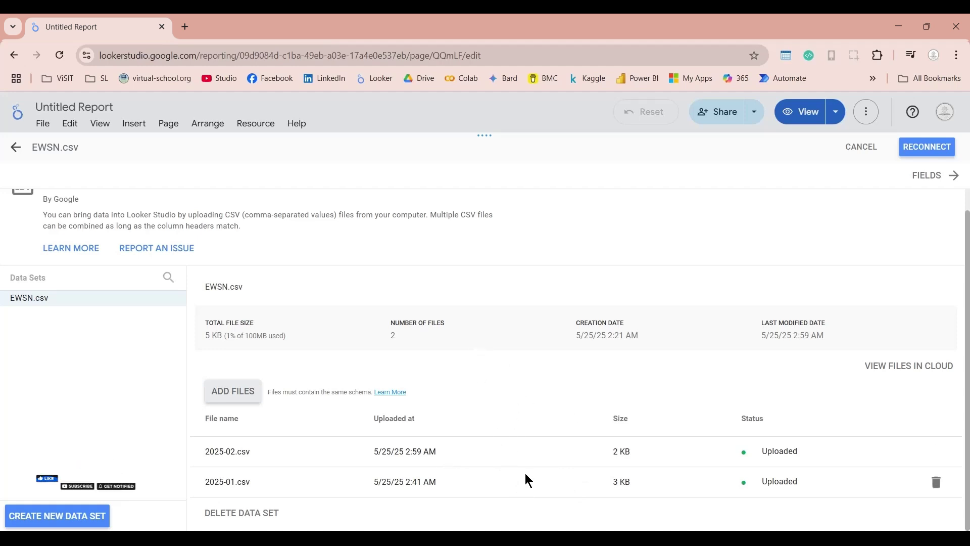
{"action": "left_click", "coordinate": [920, 151]}
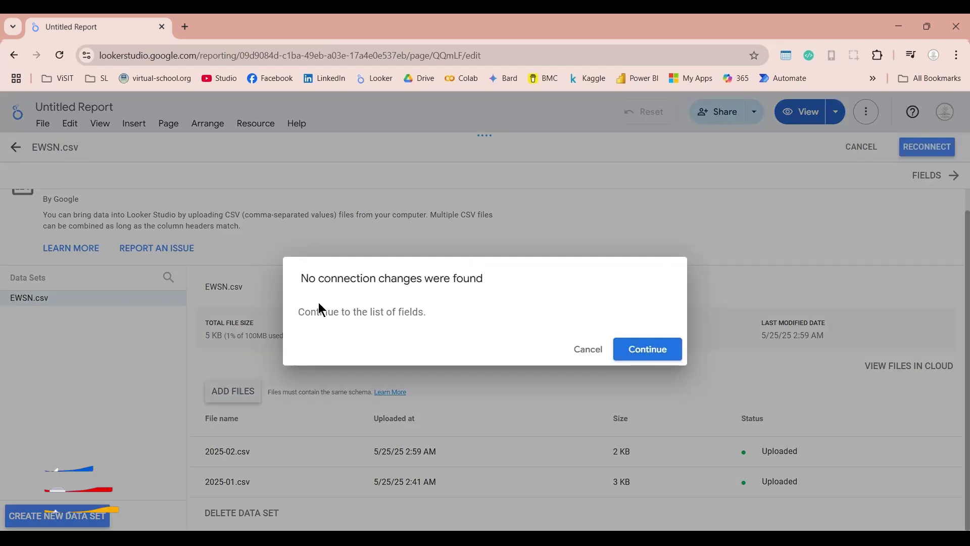
{"action": "left_click", "coordinate": [639, 354]}
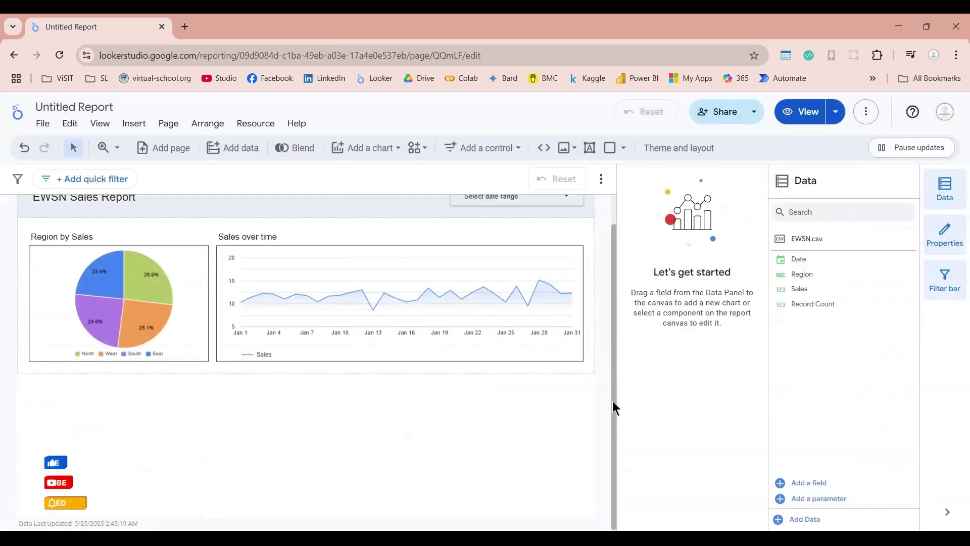
Step: Refresh the report data so the charts use the newly uploaded file
{"action": "left_click", "coordinate": [100, 124]}
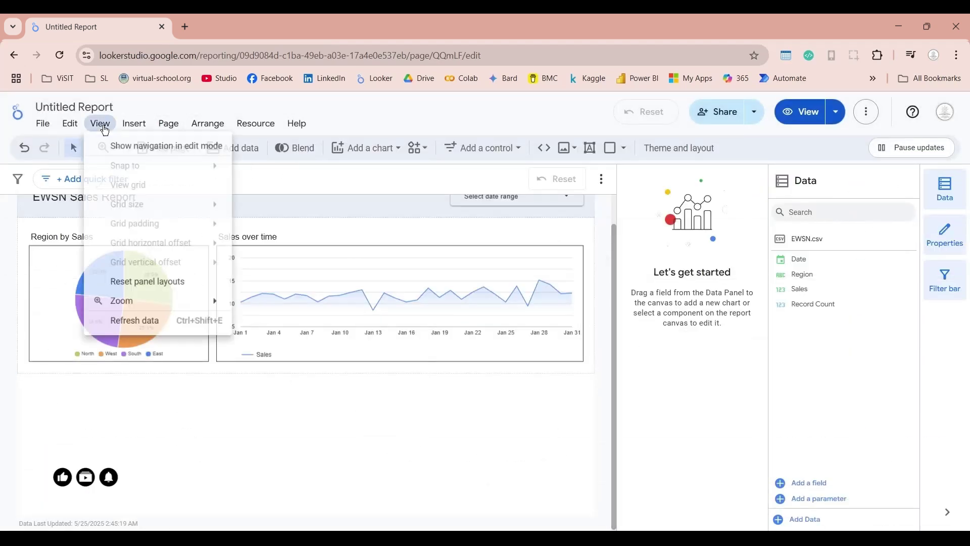
{"action": "left_click", "coordinate": [126, 323]}
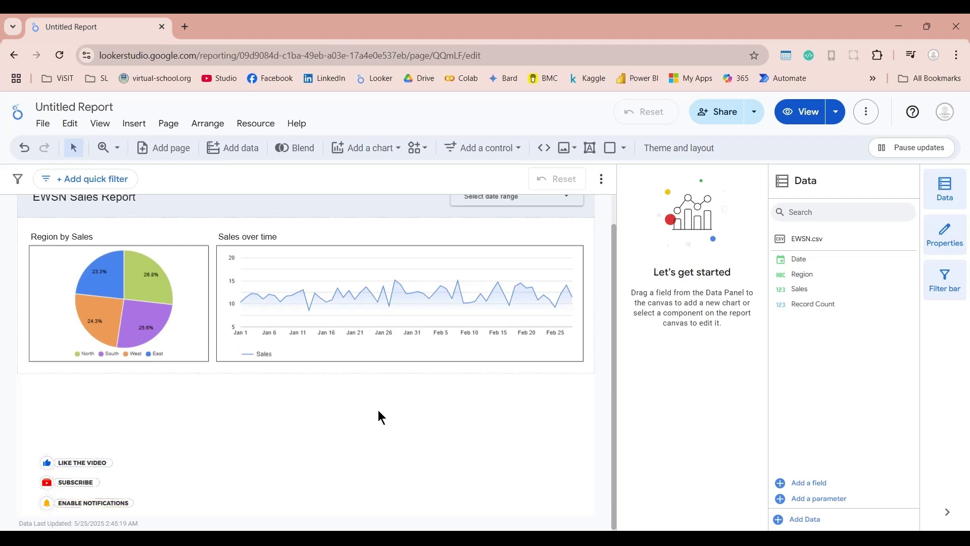
{"action": "left_click", "coordinate": [99, 124]}
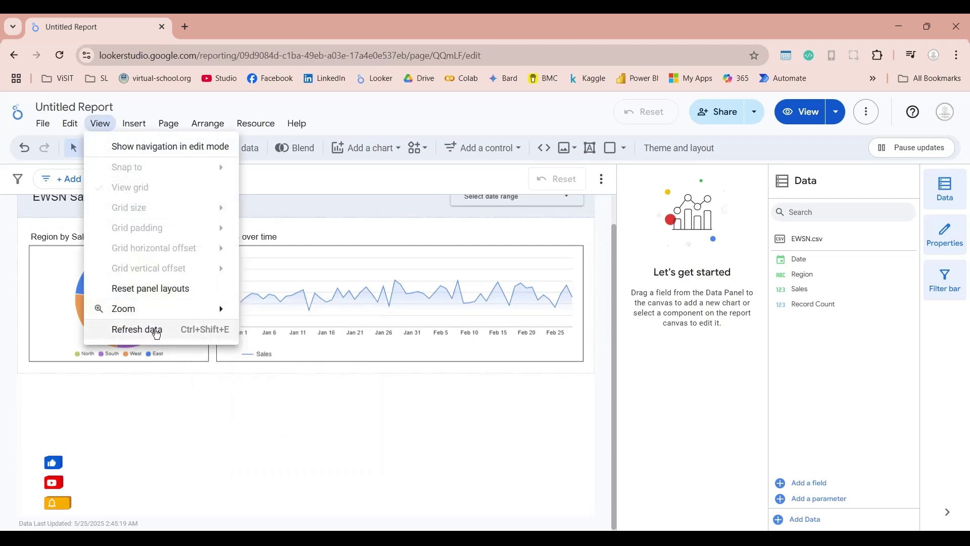
Step: Upload 2025-03.csv into the EWSN.csv data set and leave the data source's connection settings
{"action": "left_click", "coordinate": [459, 418]}
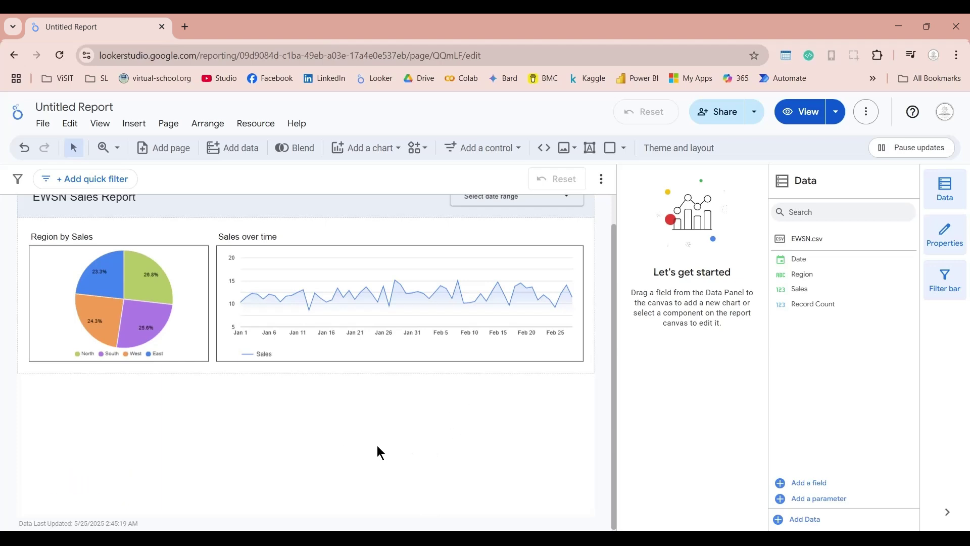
{"action": "left_click", "coordinate": [782, 241]}
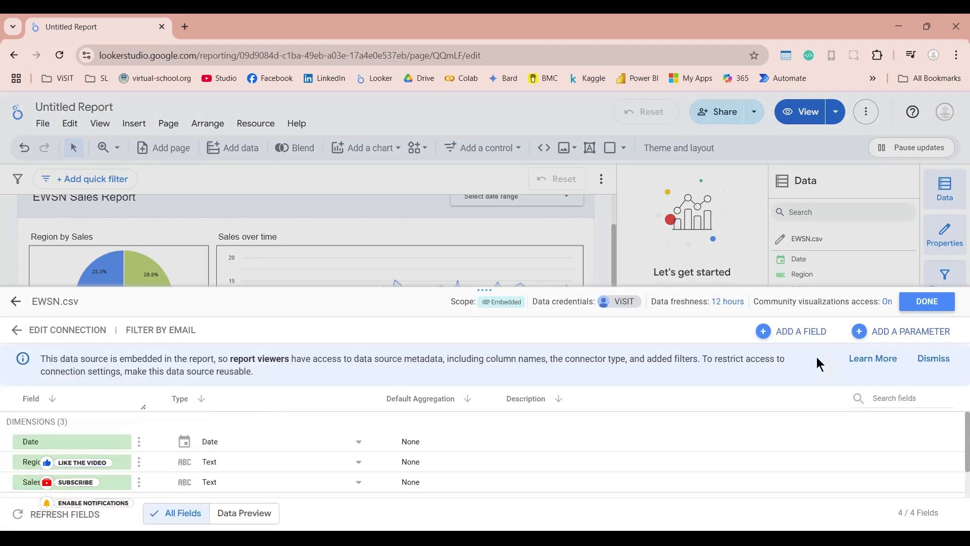
{"action": "left_click", "coordinate": [65, 329]}
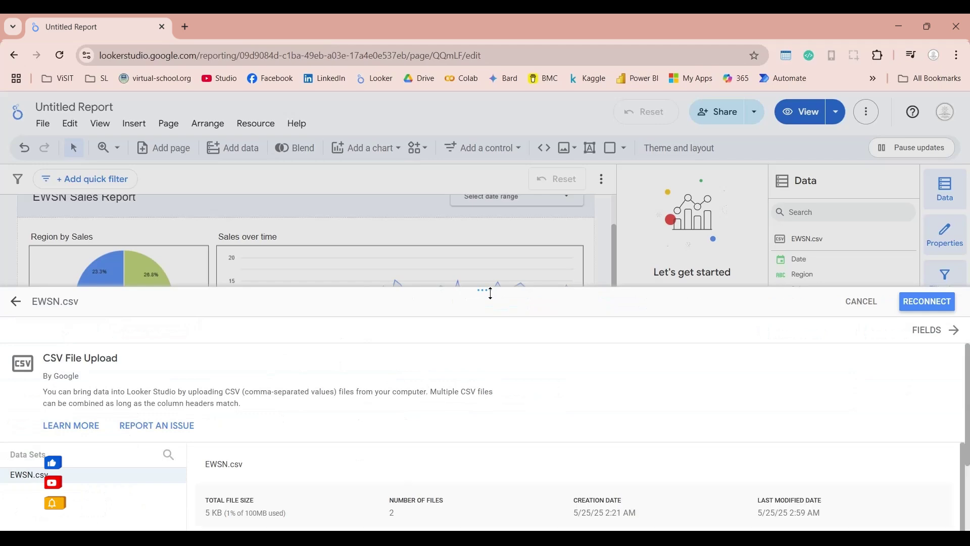
{"action": "left_click_drag", "start_coordinate": [490, 293], "coordinate": [487, 161]}
{"action": "scroll", "coordinate": [541, 383], "scroll_direction": "down", "scroll_amount": 2}
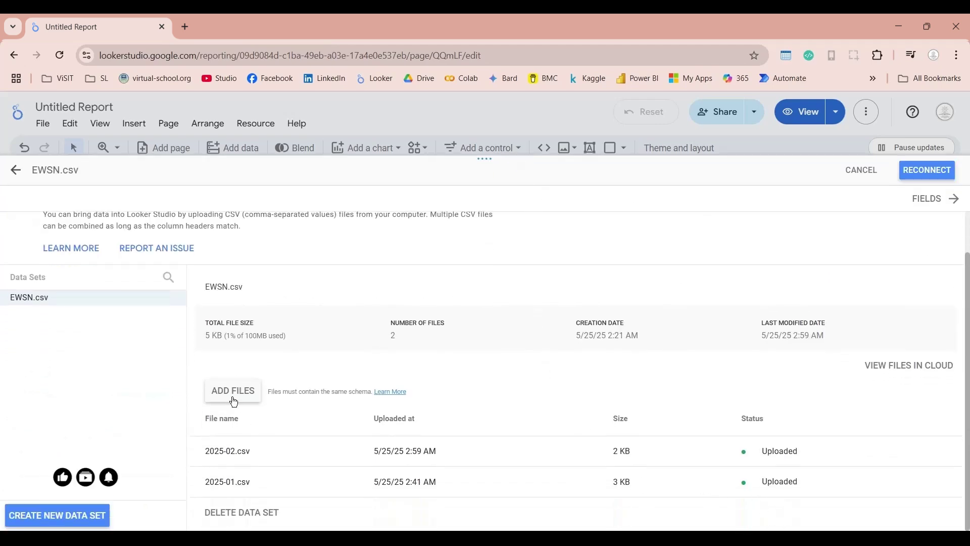
{"action": "left_click", "coordinate": [234, 399]}
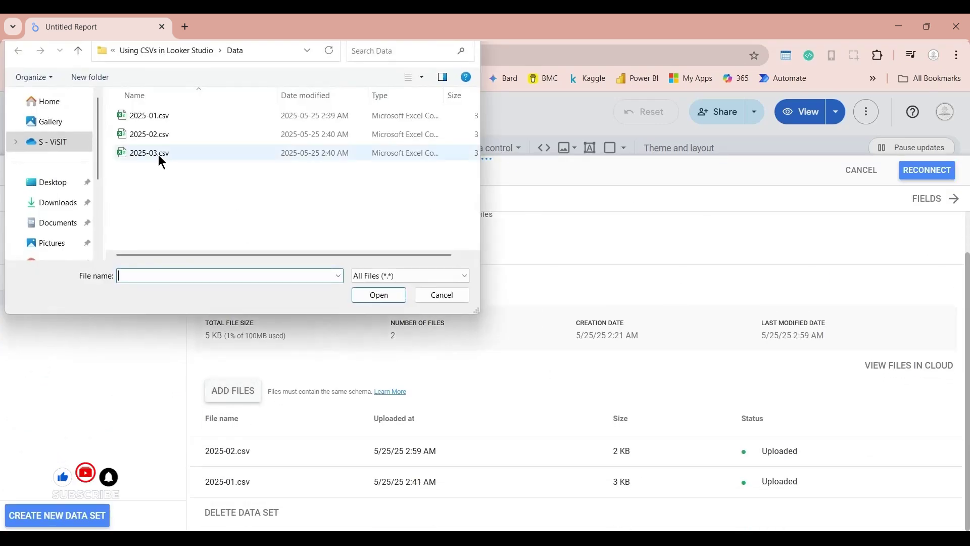
{"action": "left_click", "coordinate": [160, 156]}
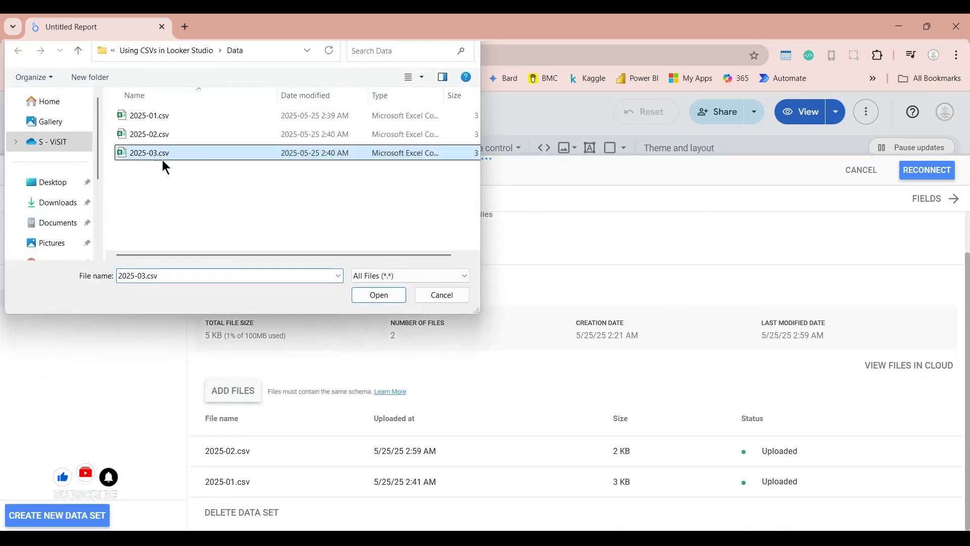
{"action": "left_click", "coordinate": [359, 293]}
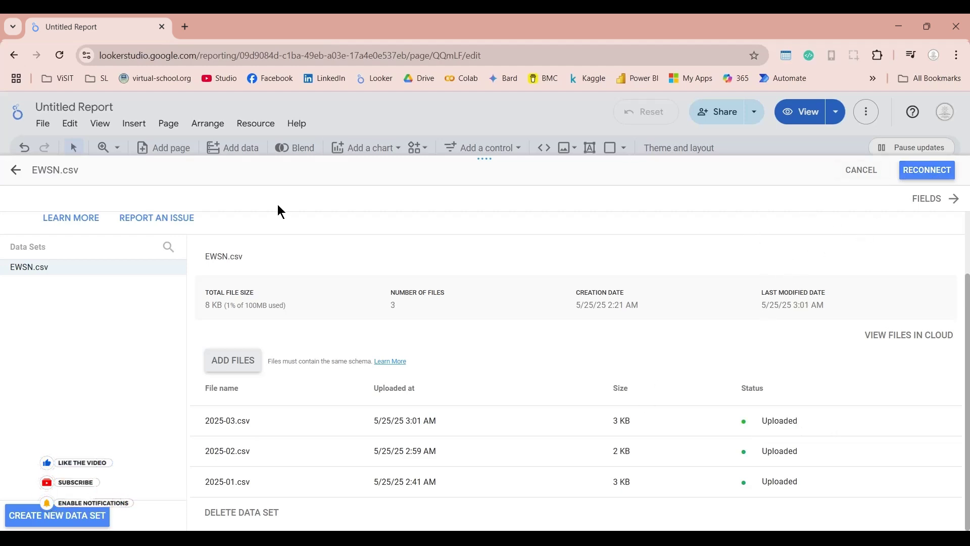
{"action": "left_click", "coordinate": [858, 172]}
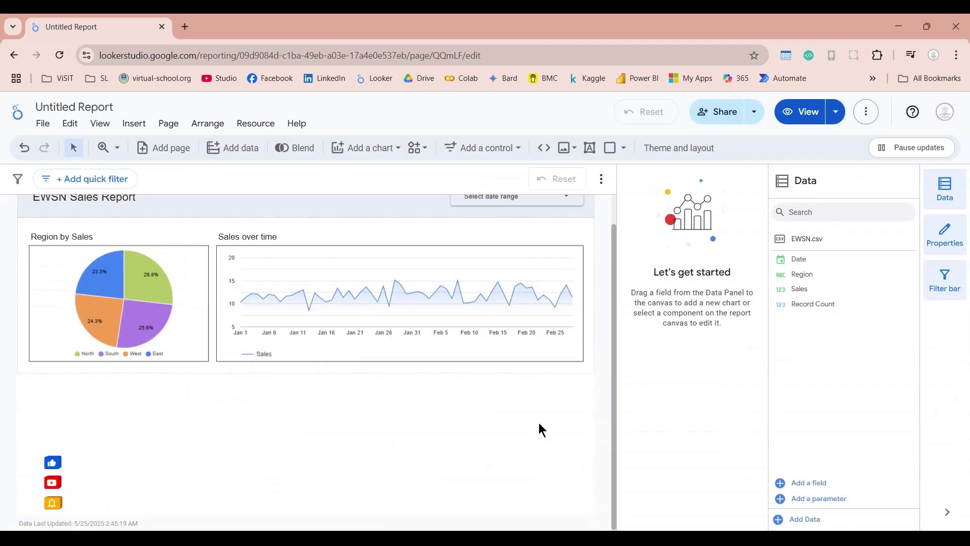
Step: Refresh the report data so the charts include the March file
{"action": "left_click", "coordinate": [100, 123]}
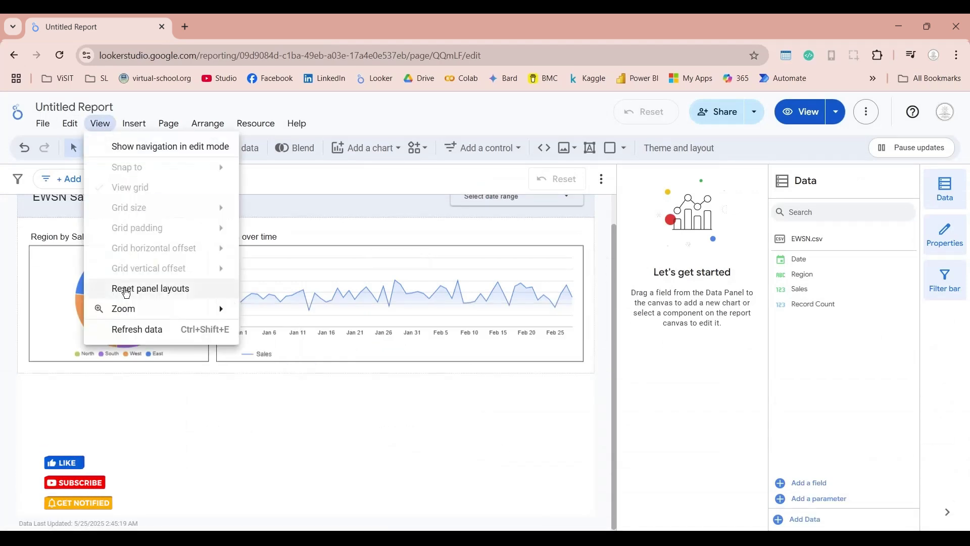
{"action": "left_click", "coordinate": [127, 333]}
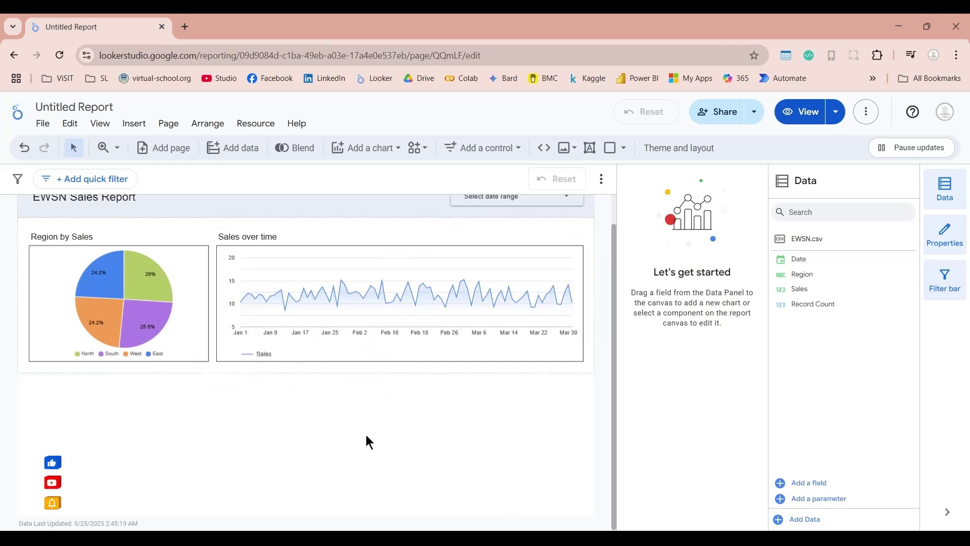
{"action": "scroll", "coordinate": [366, 440], "scroll_direction": "up", "scroll_amount": 1}
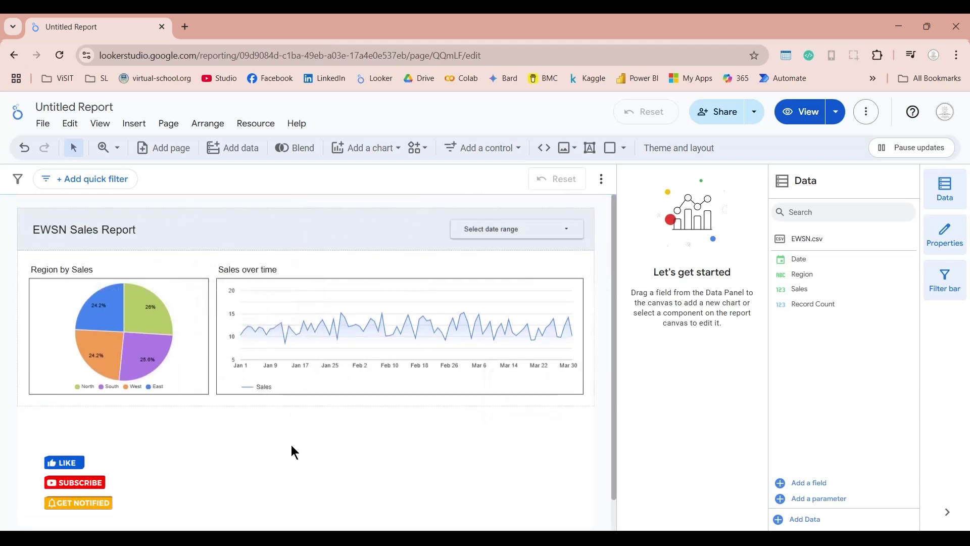
Step: Add a new section below the charts with a Sales slider control and stretch it across the full section width
{"action": "left_click", "coordinate": [344, 382]}
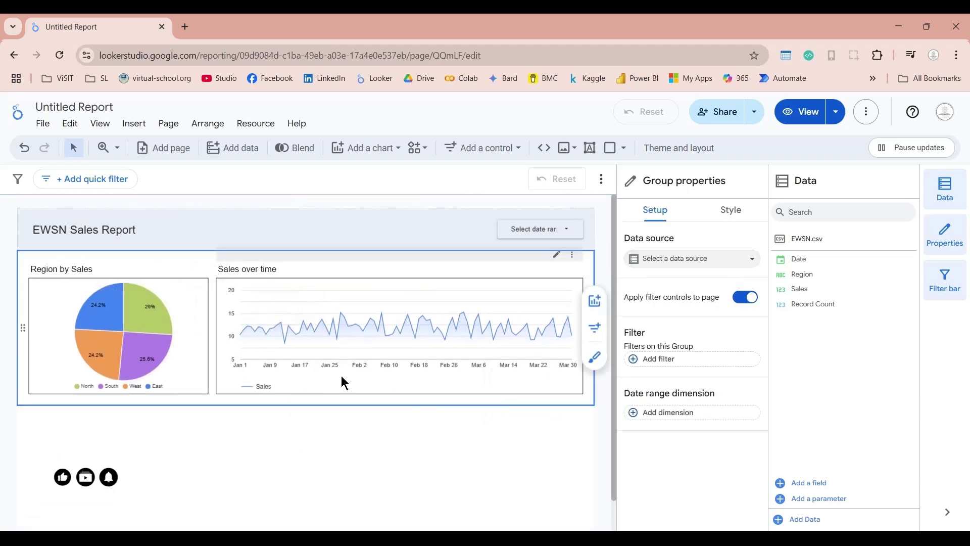
{"action": "left_click", "coordinate": [305, 405]}
{"action": "scroll", "coordinate": [352, 428], "scroll_direction": "up", "scroll_amount": 4}
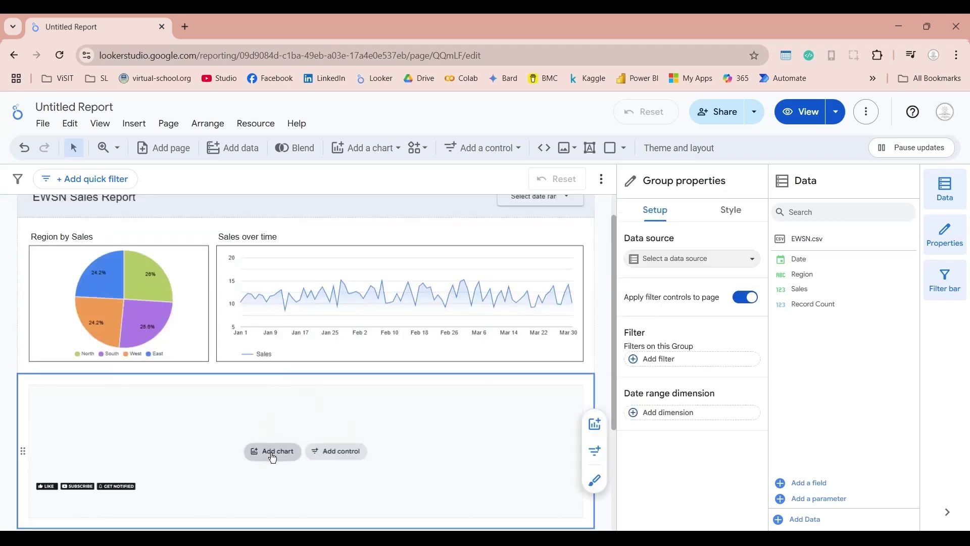
{"action": "left_click", "coordinate": [339, 453]}
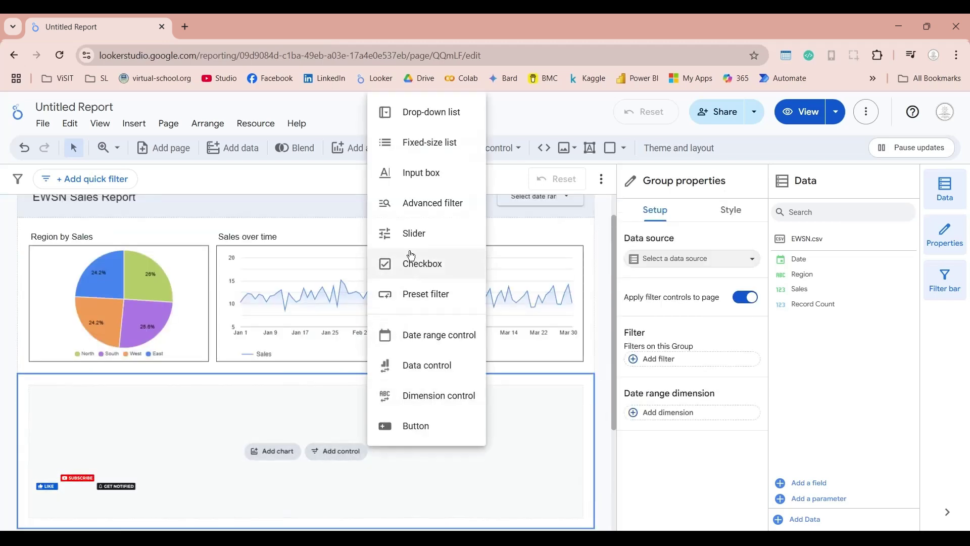
{"action": "left_click", "coordinate": [409, 240]}
{"action": "left_click_drag", "start_coordinate": [28, 385], "coordinate": [163, 423]}
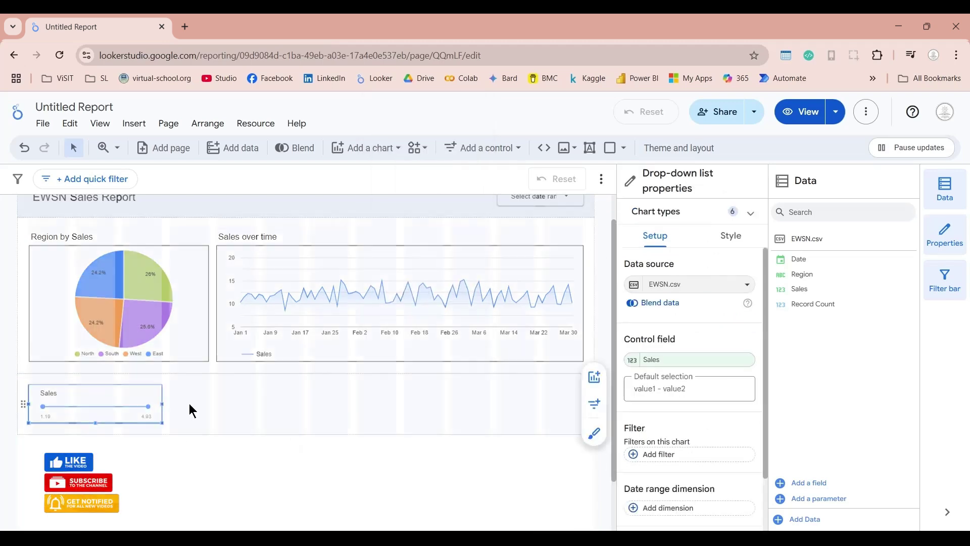
{"action": "left_click_drag", "start_coordinate": [438, 407], "coordinate": [578, 407]}
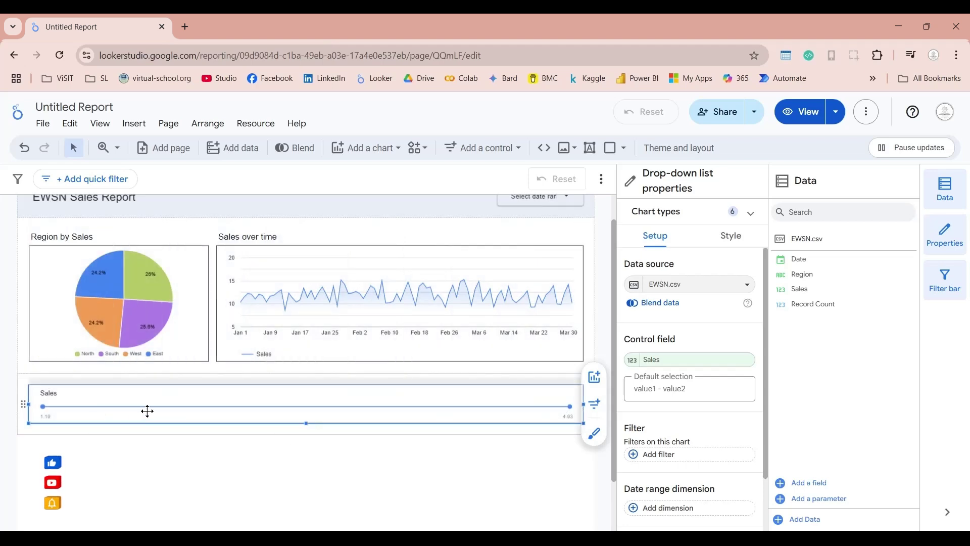
{"action": "left_click", "coordinate": [437, 477]}
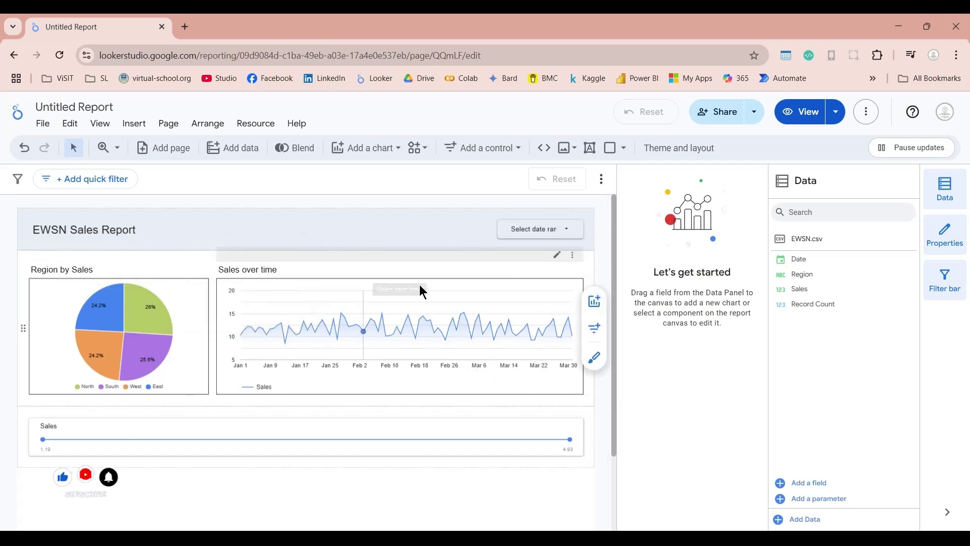
Step: Switch the report to view mode and apply the This quarter date range
{"action": "left_click", "coordinate": [797, 121]}
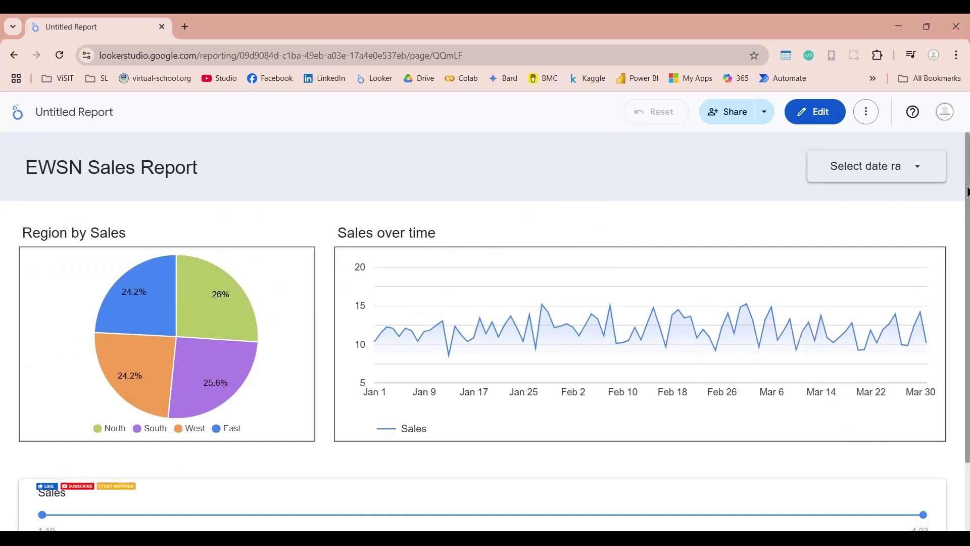
{"action": "left_click", "coordinate": [868, 178]}
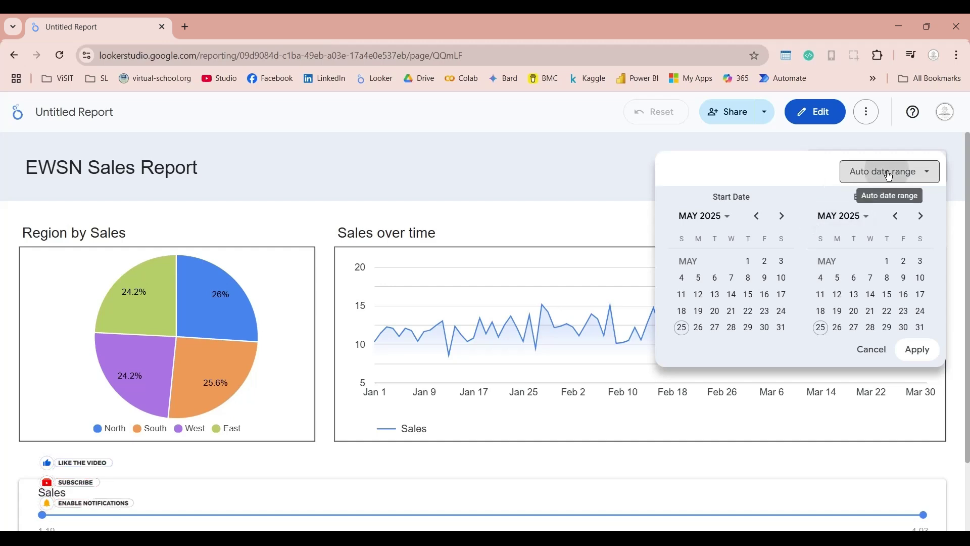
{"action": "left_click", "coordinate": [868, 173]}
{"action": "mouse_move", "coordinate": [867, 308]}
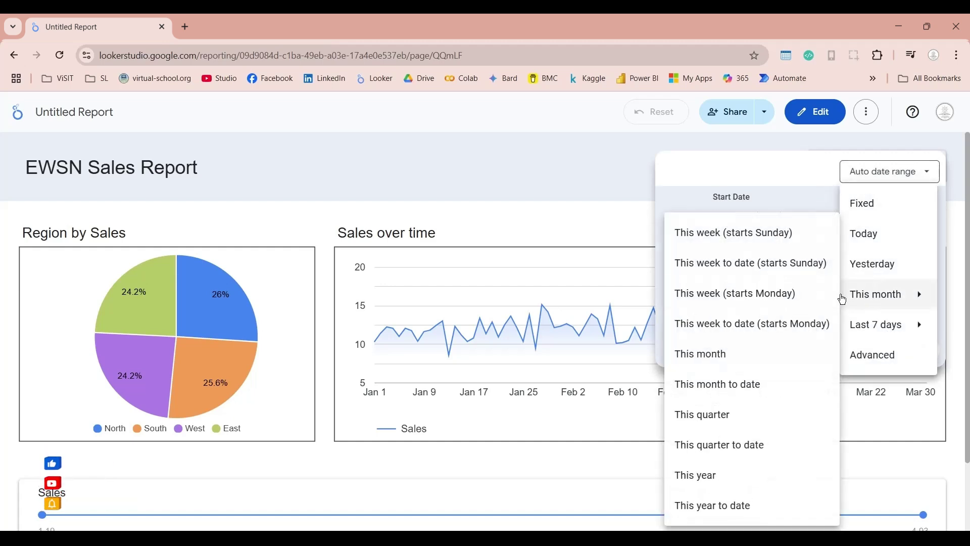
{"action": "left_click", "coordinate": [729, 419]}
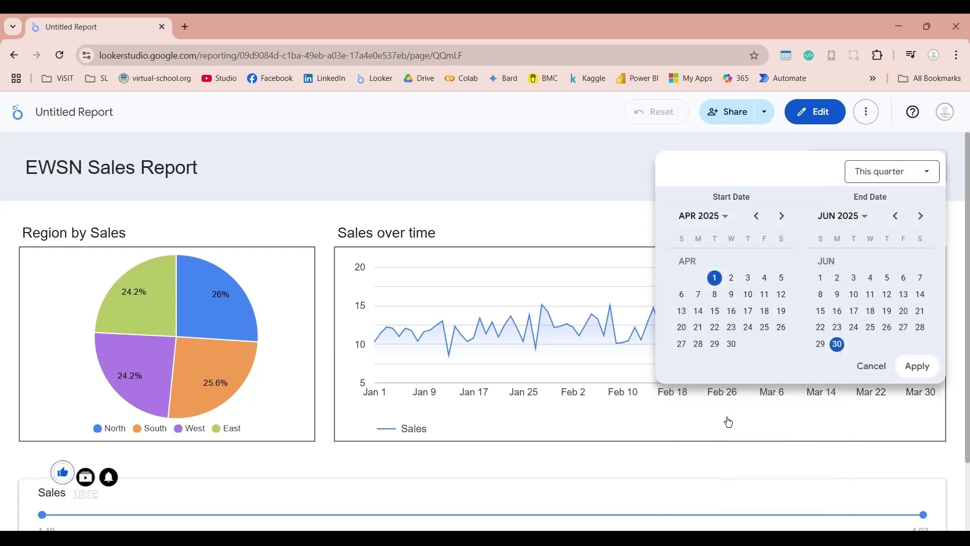
{"action": "left_click", "coordinate": [918, 366]}
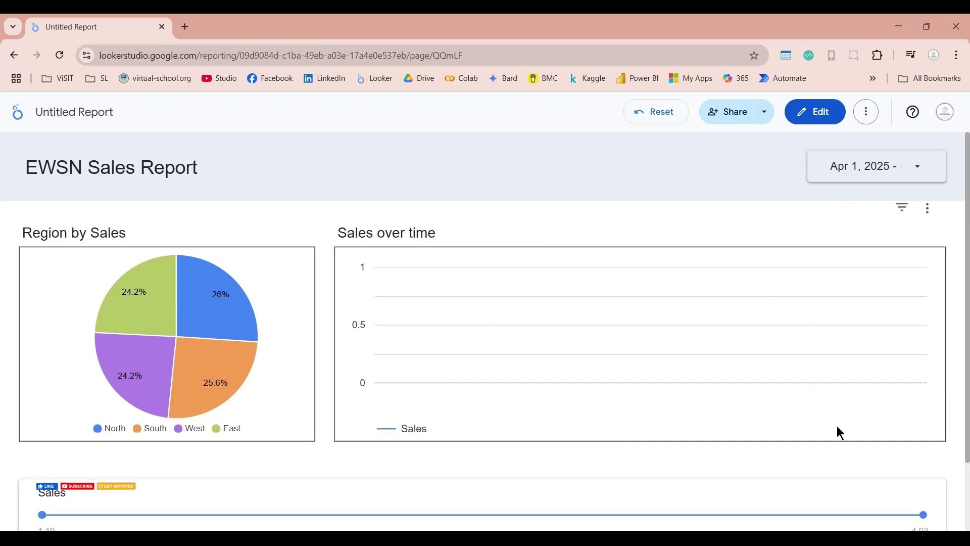
Step: Change the report's date range to This year and apply it
{"action": "left_click", "coordinate": [912, 166]}
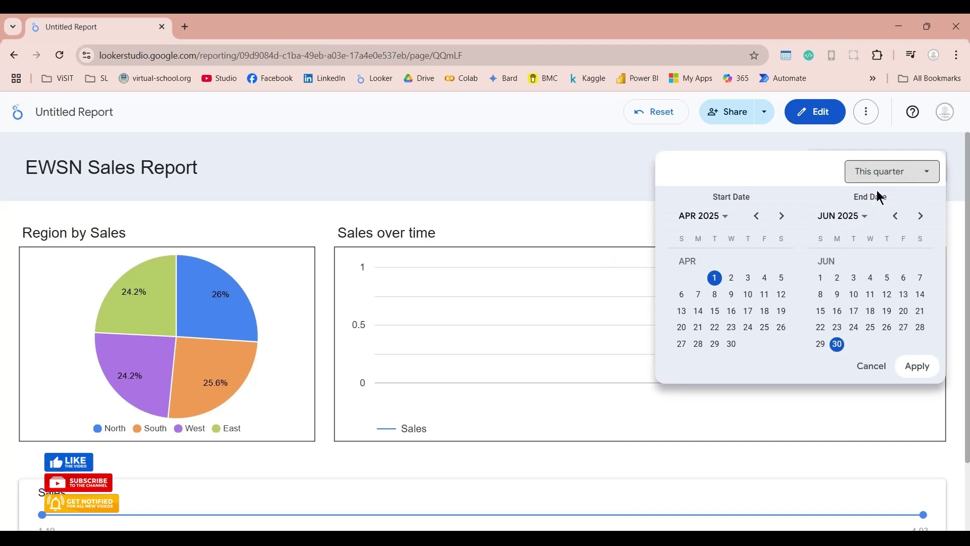
{"action": "left_click", "coordinate": [882, 174]}
{"action": "mouse_move", "coordinate": [860, 294]}
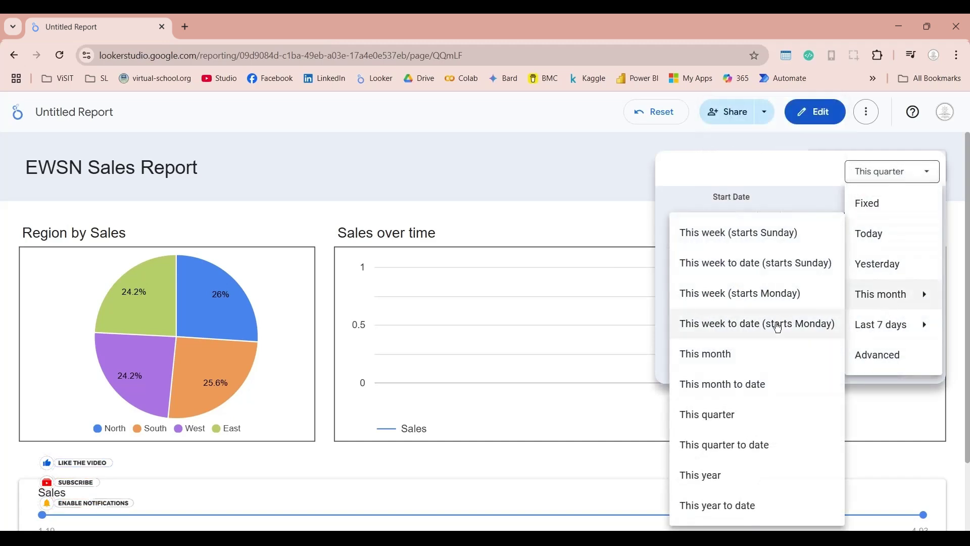
{"action": "left_click", "coordinate": [734, 468]}
{"action": "left_click", "coordinate": [912, 382]}
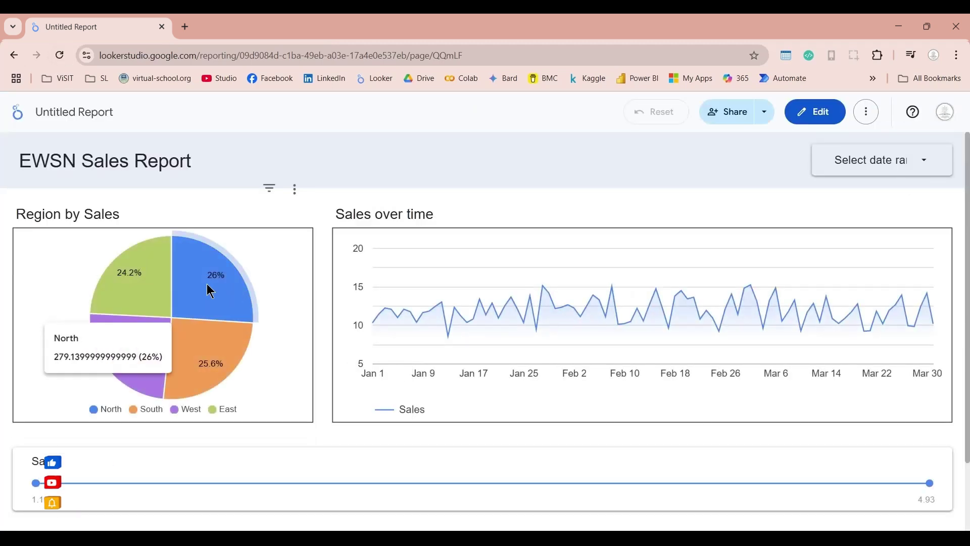
Step: Cross-filter the report by the East, West, South and North pie slices in turn, then clear the filter
{"action": "left_click", "coordinate": [123, 272]}
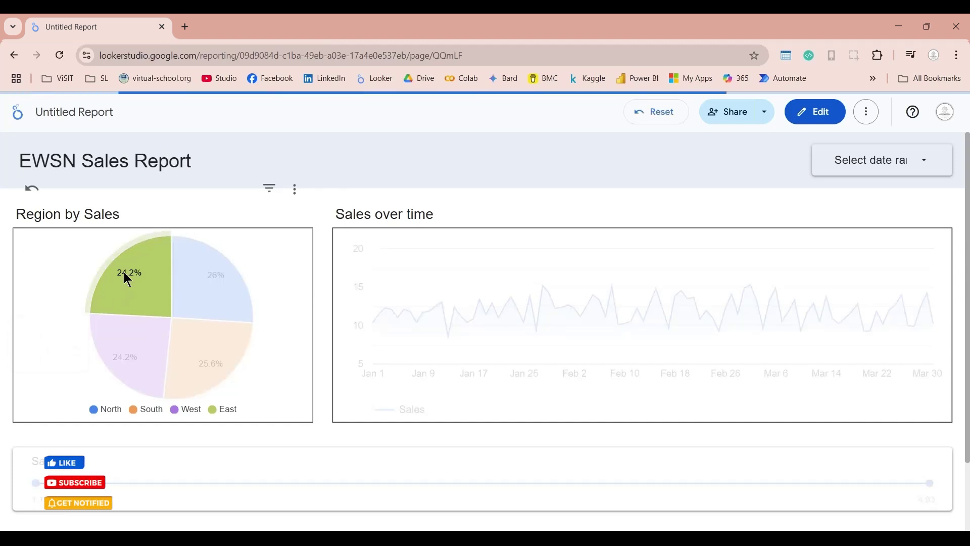
{"action": "left_click", "coordinate": [123, 347]}
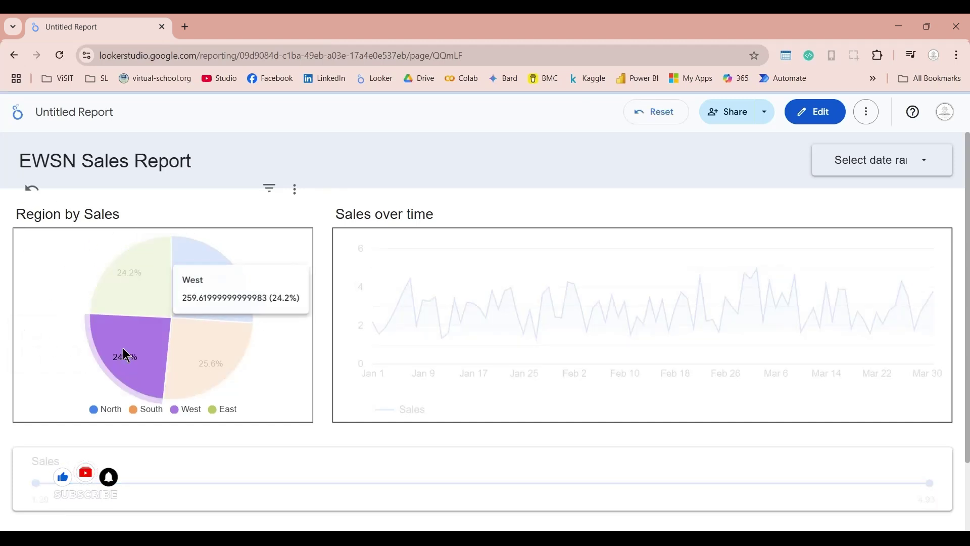
{"action": "left_click", "coordinate": [201, 360]}
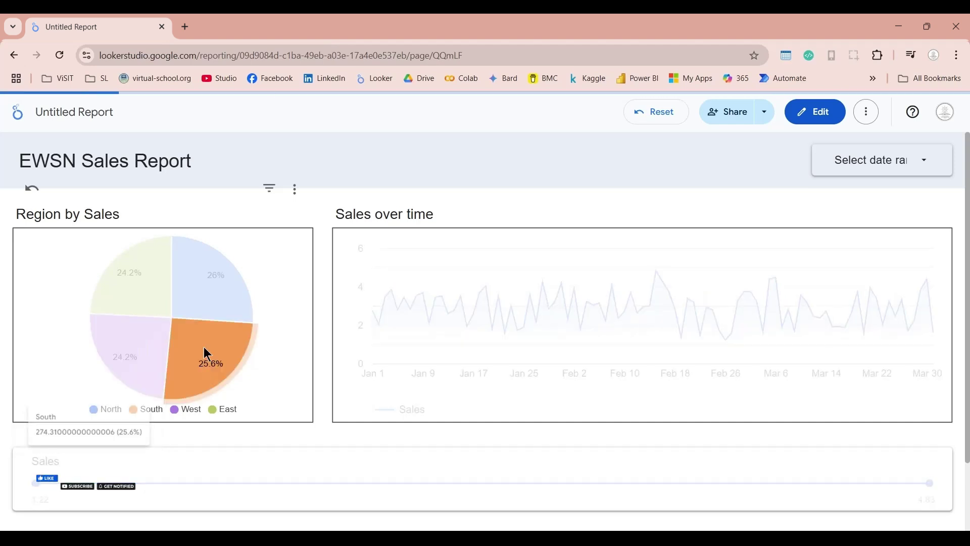
{"action": "left_click", "coordinate": [212, 288]}
{"action": "left_click", "coordinate": [214, 292]}
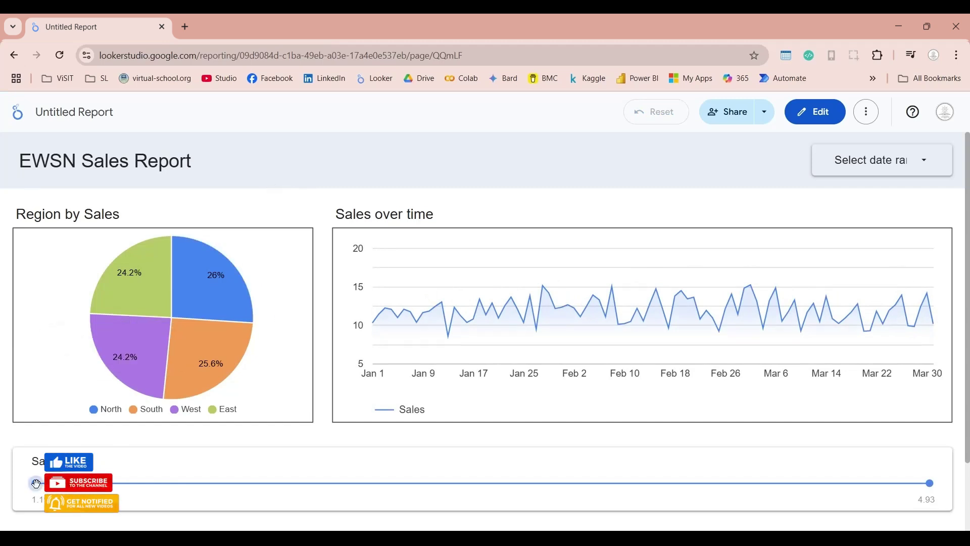
Step: Raise the Sales slider's minimum to 4.62, examine the filtered charts, and return the minimum to 1.19
{"action": "left_click_drag", "start_coordinate": [35, 484], "coordinate": [788, 486]}
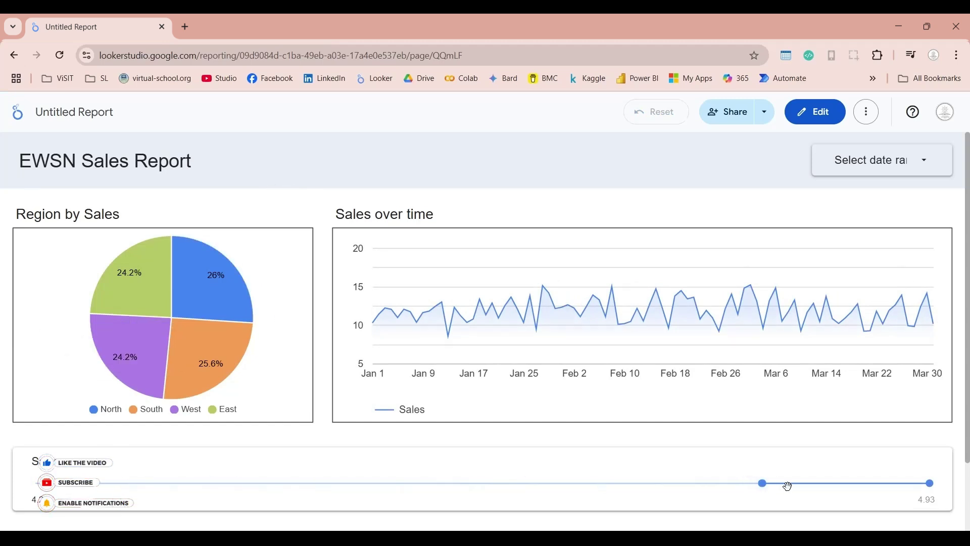
{"action": "left_click_drag", "start_coordinate": [877, 486], "coordinate": [881, 488]}
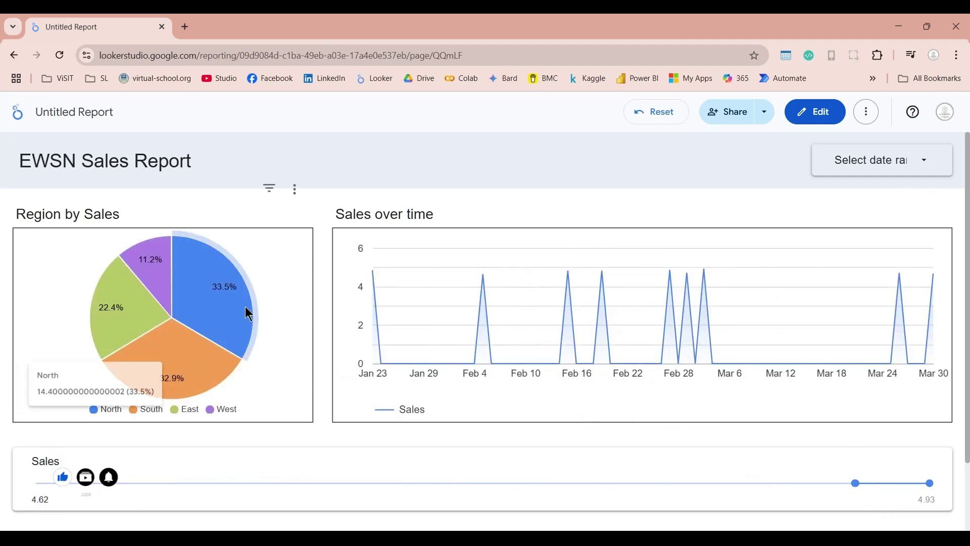
{"action": "mouse_move", "coordinate": [249, 314]}
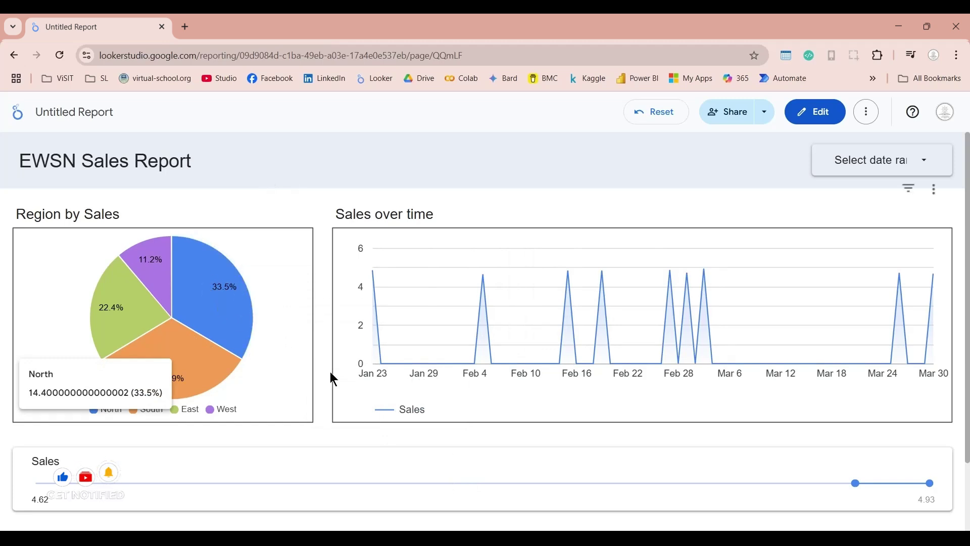
{"action": "left_click_drag", "start_coordinate": [738, 480], "coordinate": [36, 483]}
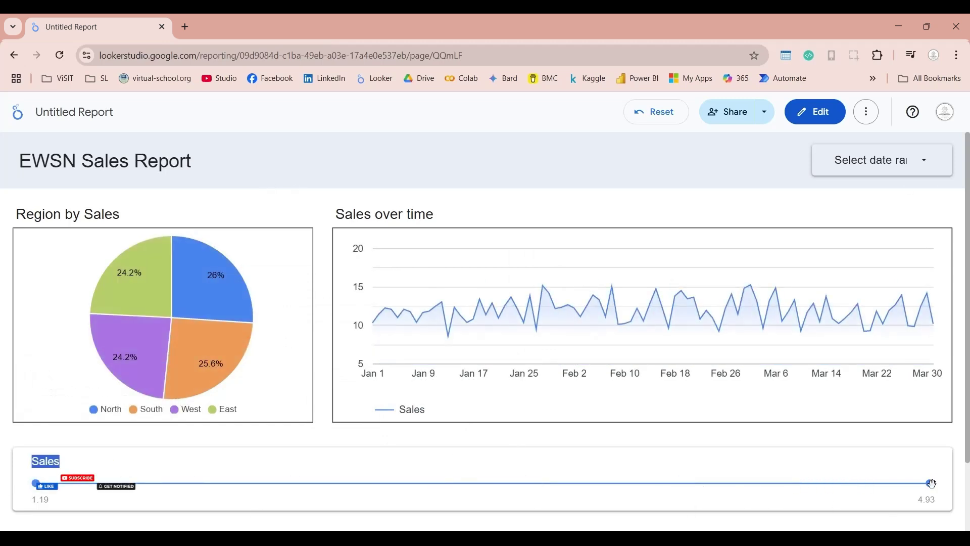
Step: Lower the Sales slider's maximum to 1.28, examine the filtered pie slices, and return the maximum to 4.93
{"action": "left_click_drag", "start_coordinate": [931, 483], "coordinate": [83, 484]}
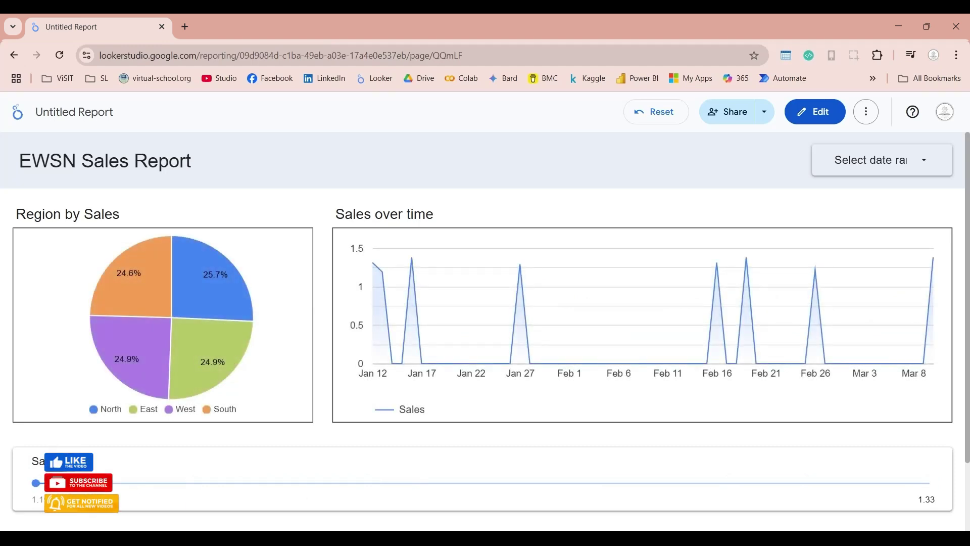
{"action": "mouse_move", "coordinate": [134, 346]}
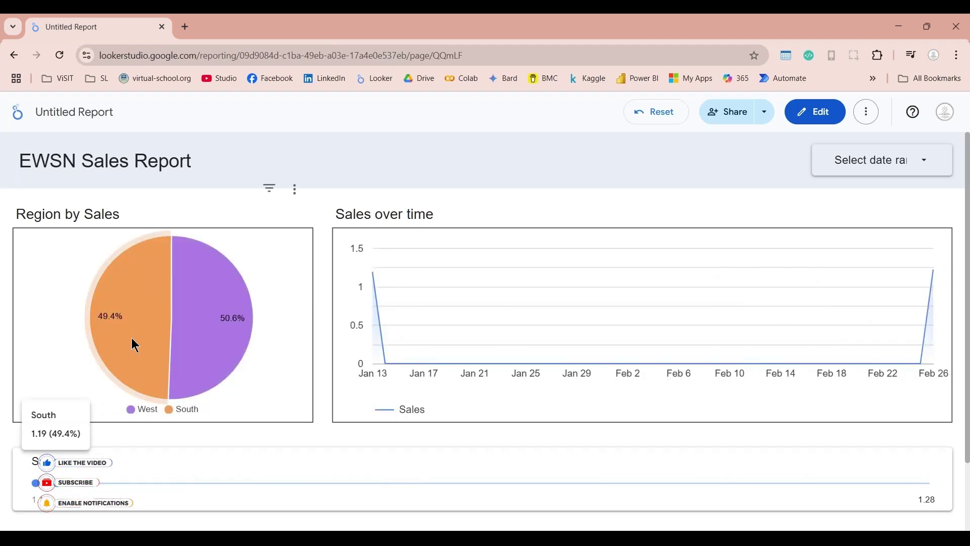
{"action": "mouse_move", "coordinate": [216, 329]}
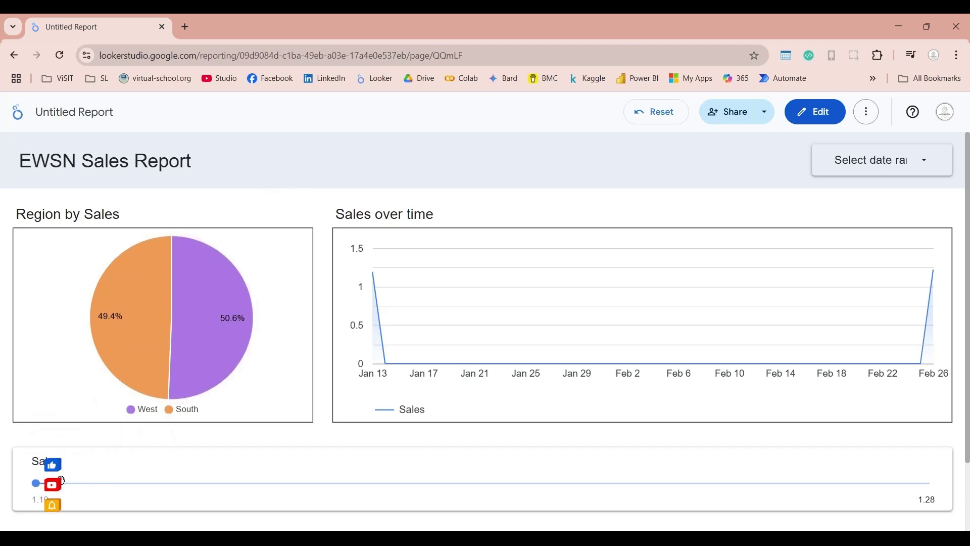
{"action": "left_click", "coordinate": [168, 483]}
{"action": "left_click_drag", "start_coordinate": [168, 484], "coordinate": [930, 484]}
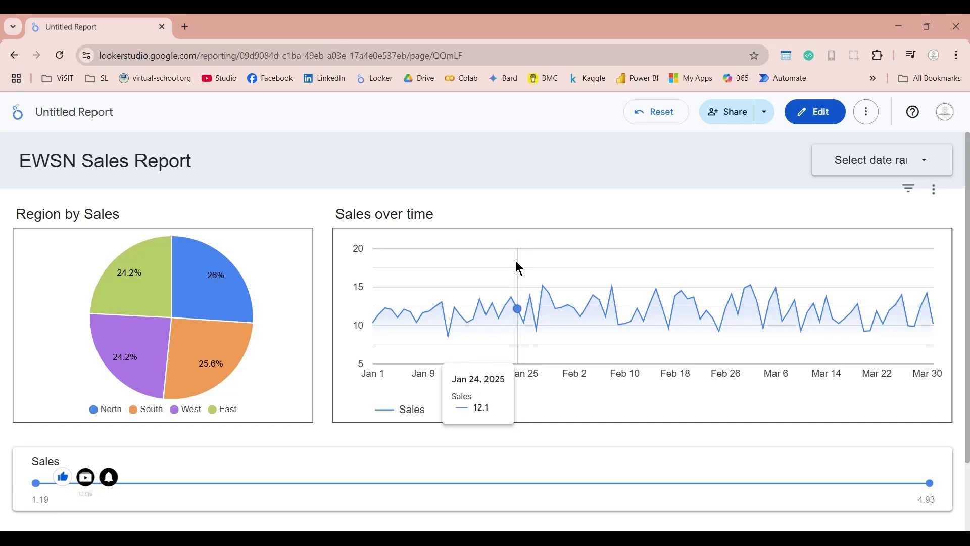
Step: Select about Jan 31 to Feb 12 on the Sales over time chart and examine the filtered East slice
{"action": "left_click_drag", "start_coordinate": [519, 303], "coordinate": [577, 341]}
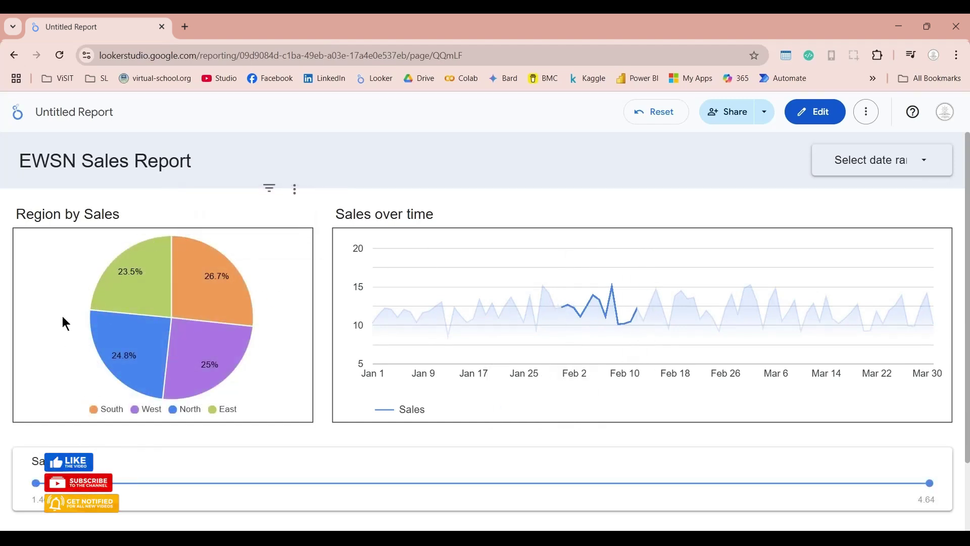
{"action": "mouse_move", "coordinate": [162, 284]}
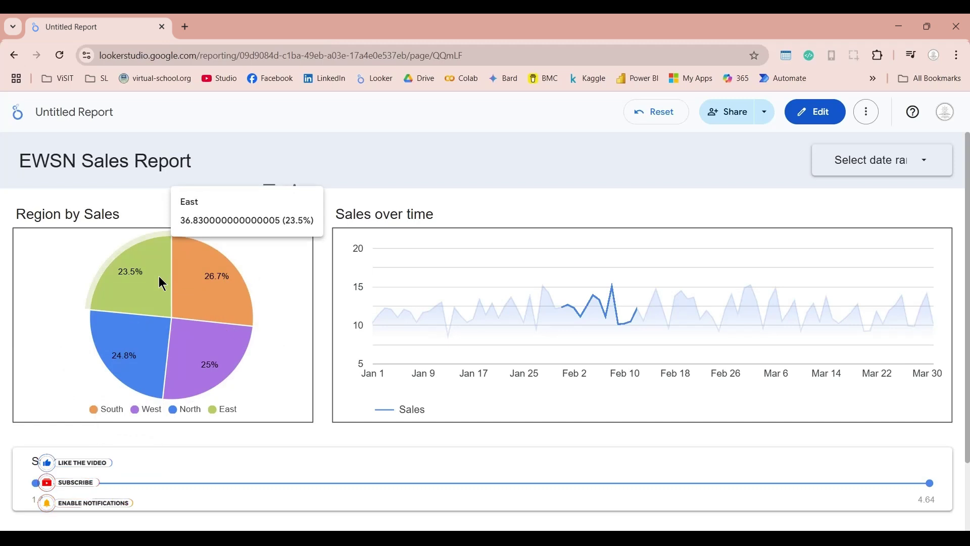